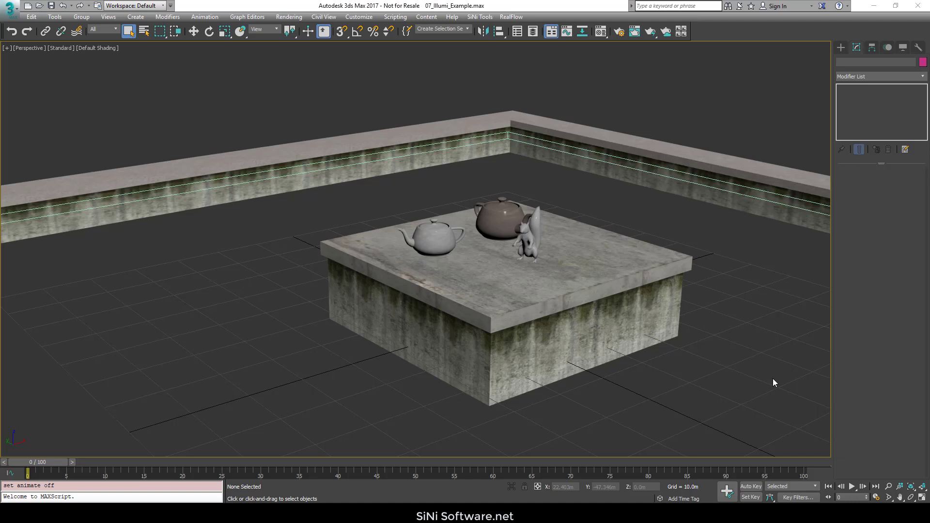
Step: Open the Illumi HDRI Wizard tool and move its window clear of the viewport's edge
click(481, 18)
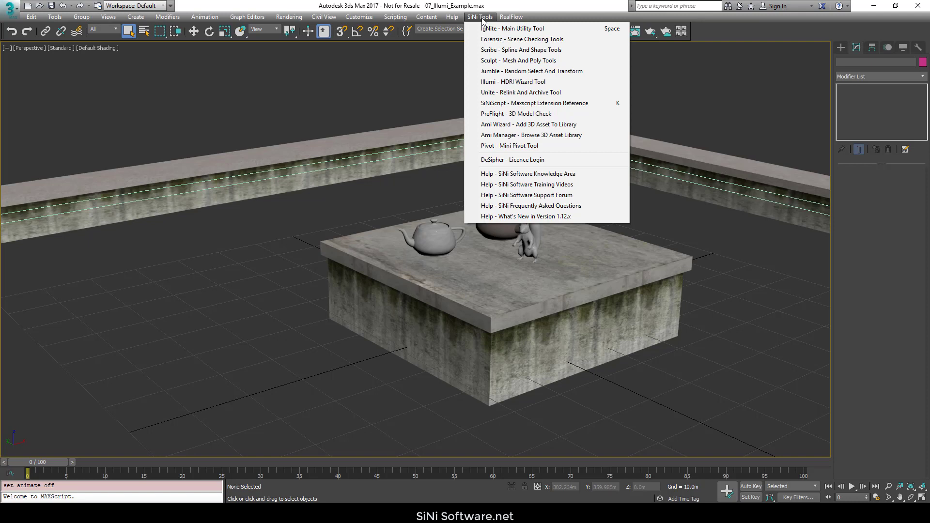
click(498, 84)
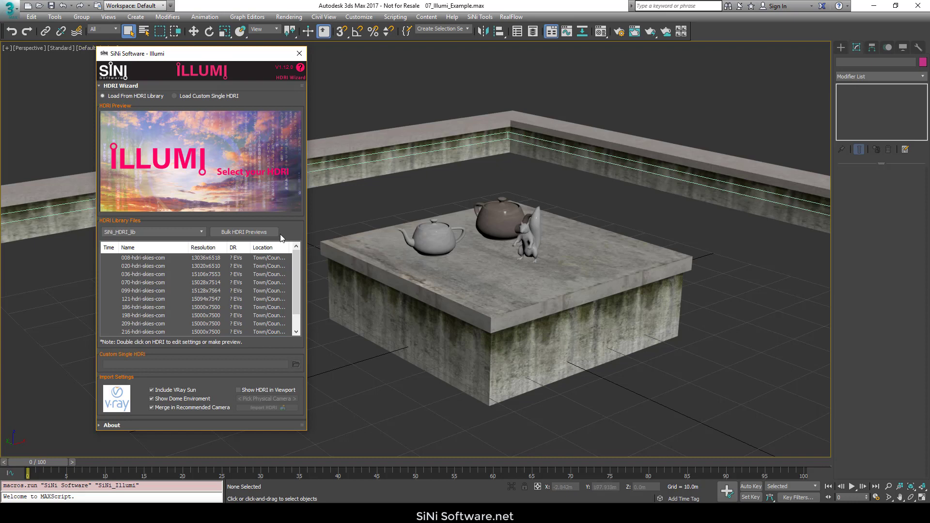
drag(250, 57, 309, 74)
click(219, 252)
click(219, 257)
Step: Check the HDRI Image Library path in the IgNite configuration and close IgNite
click(476, 17)
click(484, 27)
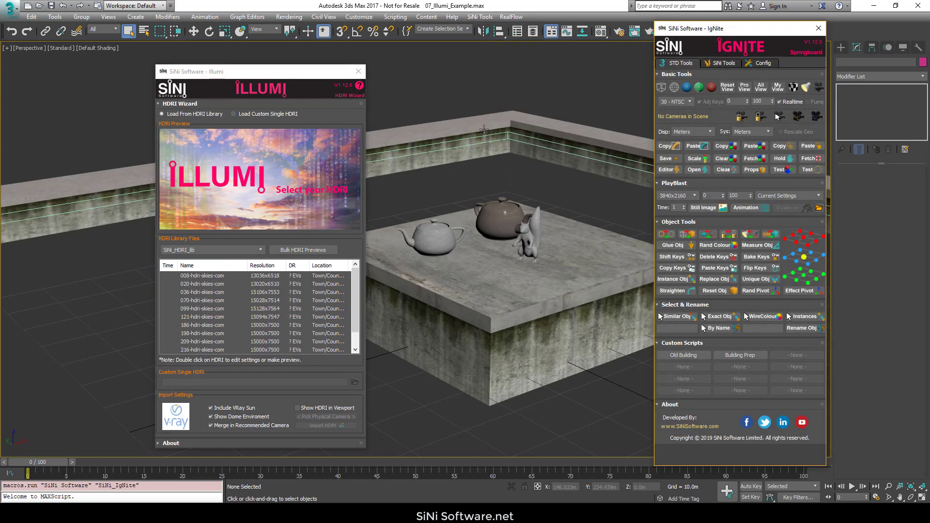
click(763, 63)
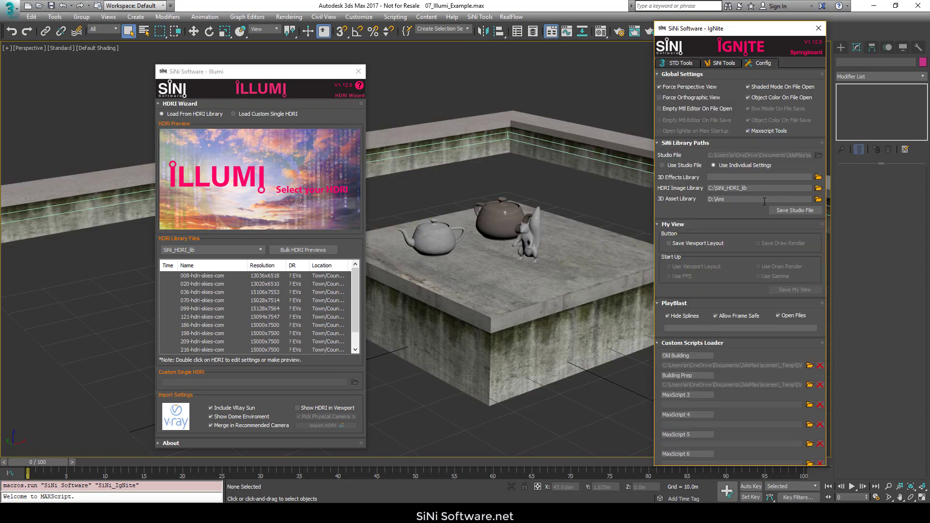
drag(754, 192, 693, 191)
click(818, 29)
drag(310, 78, 341, 68)
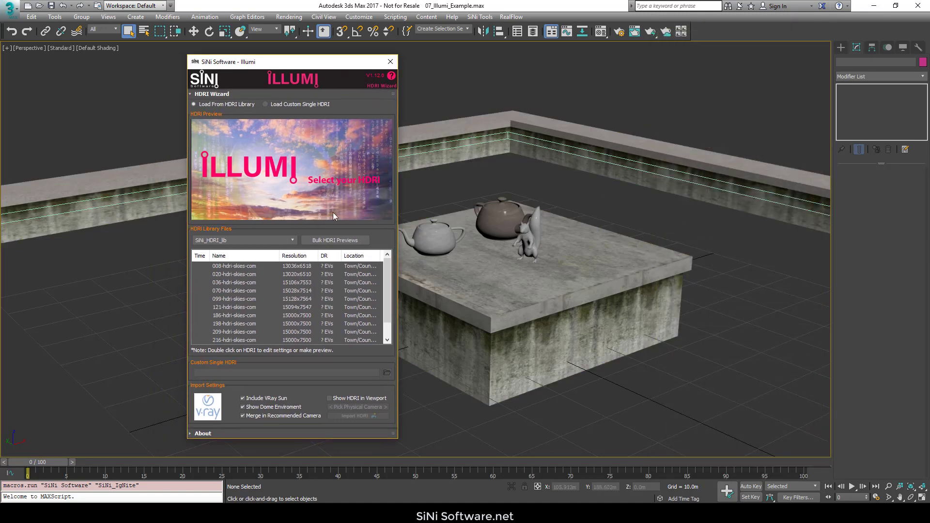
Step: Open the 008-hdri-skies-com entry's edit settings, look at its Make Preview option, and close them
double_click(257, 266)
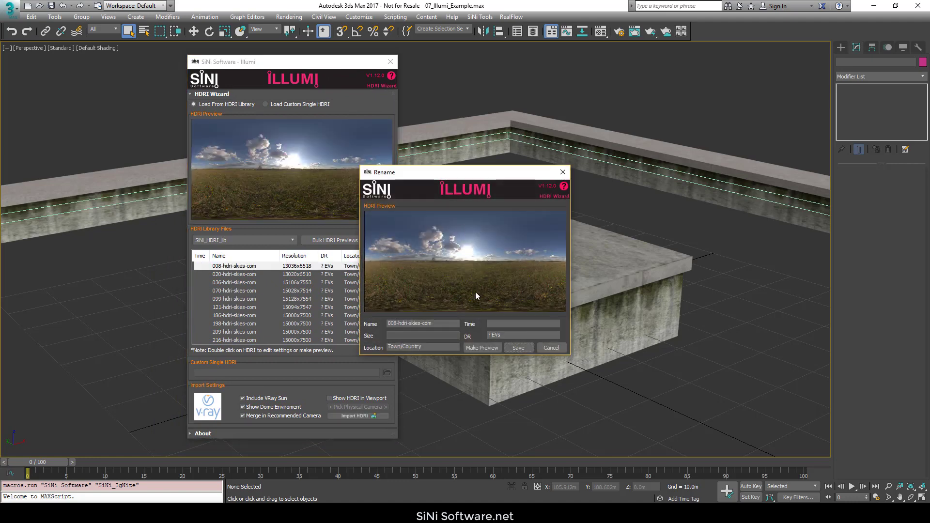
click(488, 347)
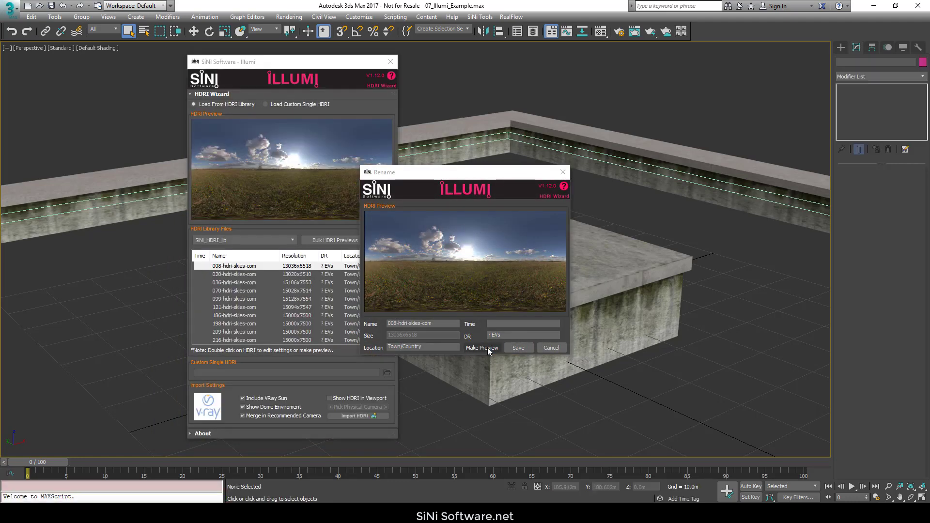
click(563, 172)
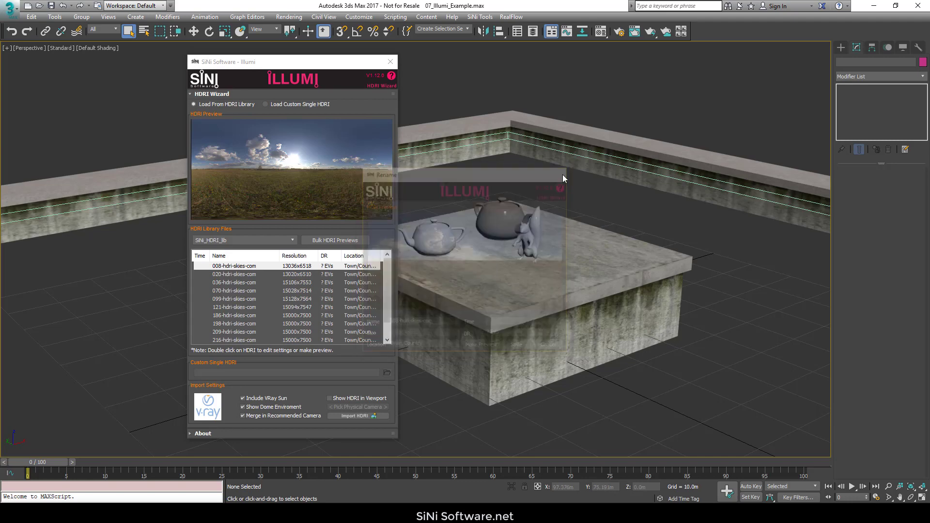
Step: Switch to File Explorer and delete all BMP preview files and text documents from the SiNi_HDRI_lib folder
key(alt+Tab)
click(264, 120)
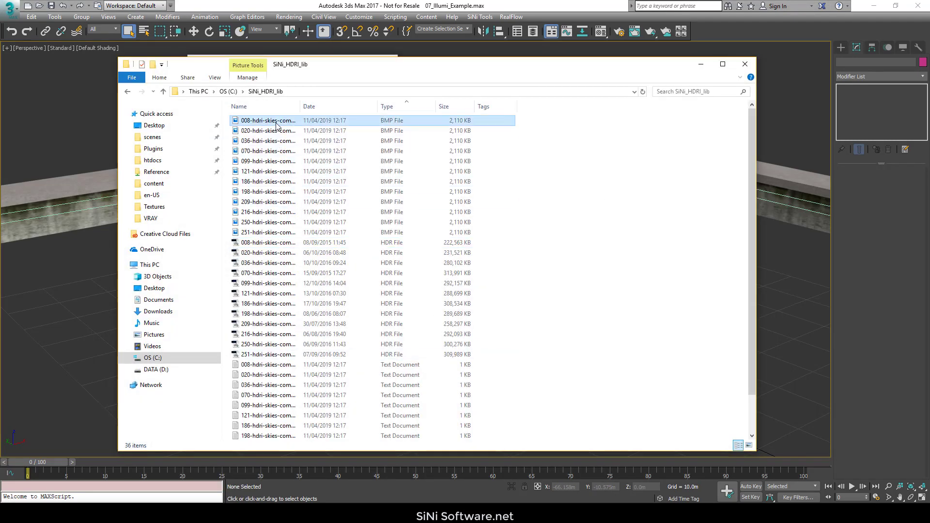
shift+click(276, 232)
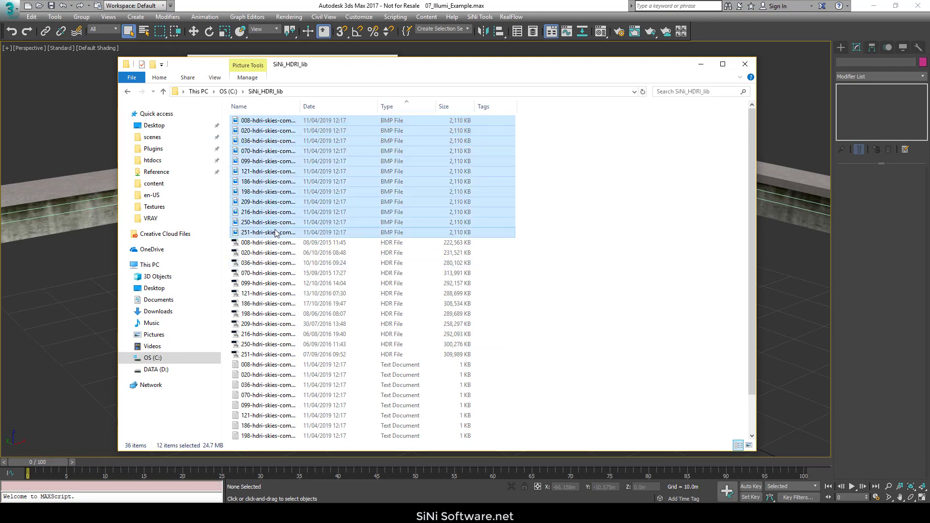
key(Delete)
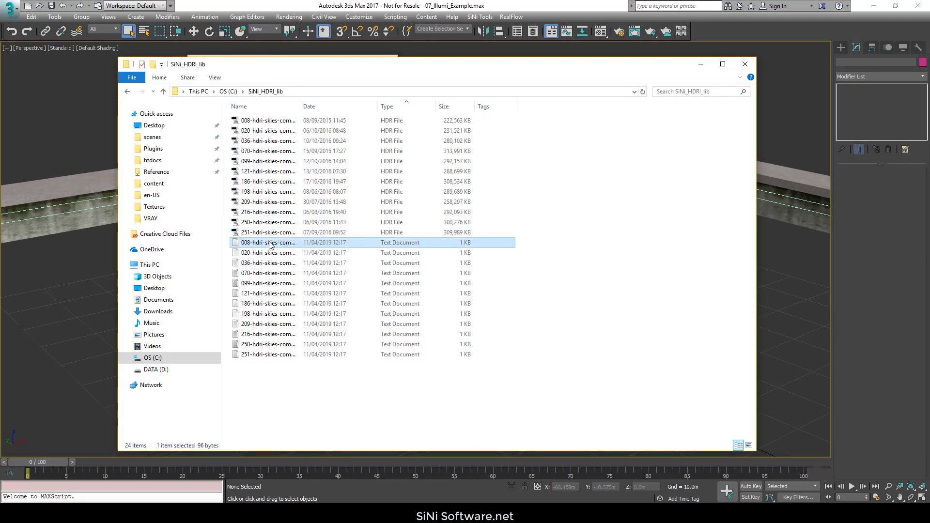
shift+click(277, 355)
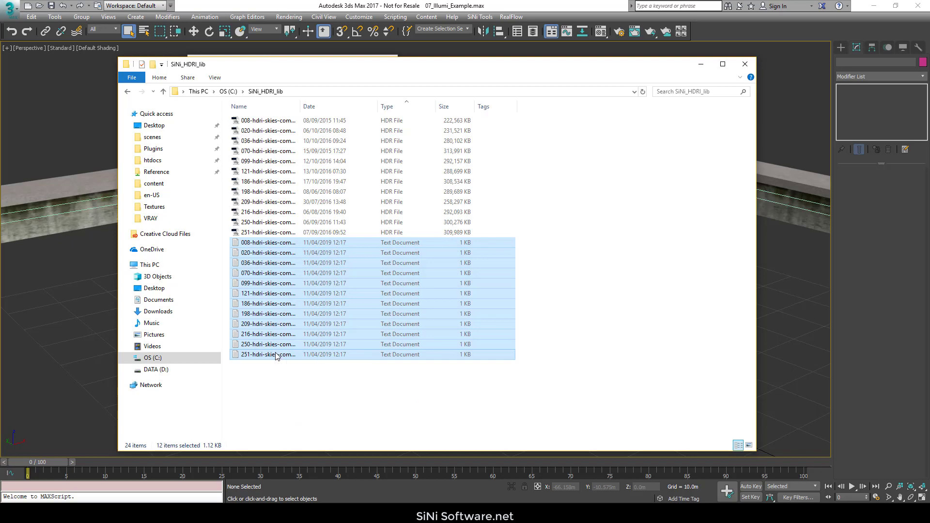
key(Delete)
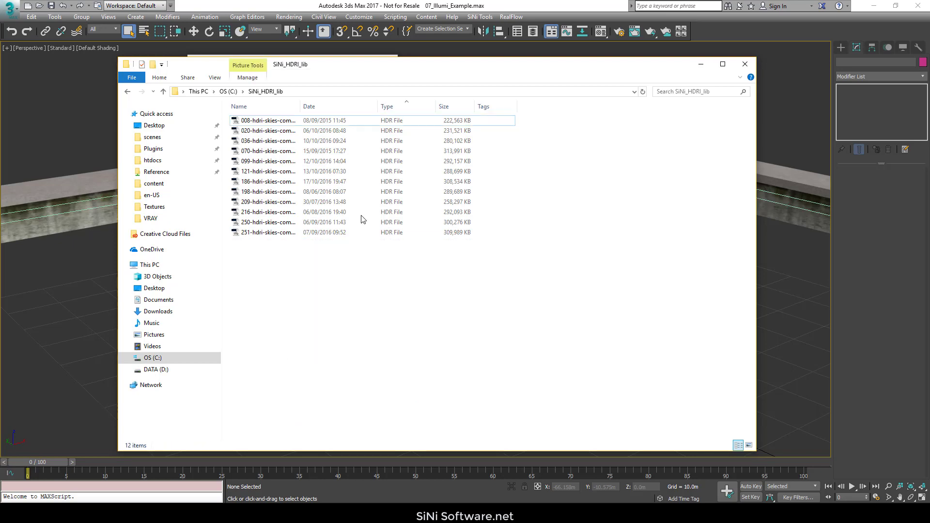
Step: Return to the Illumi wizard, check the 008-hdri-skies-com preview, and generate bulk HDRI previews for the SiNi_HDRI_lib library
click(701, 64)
click(260, 267)
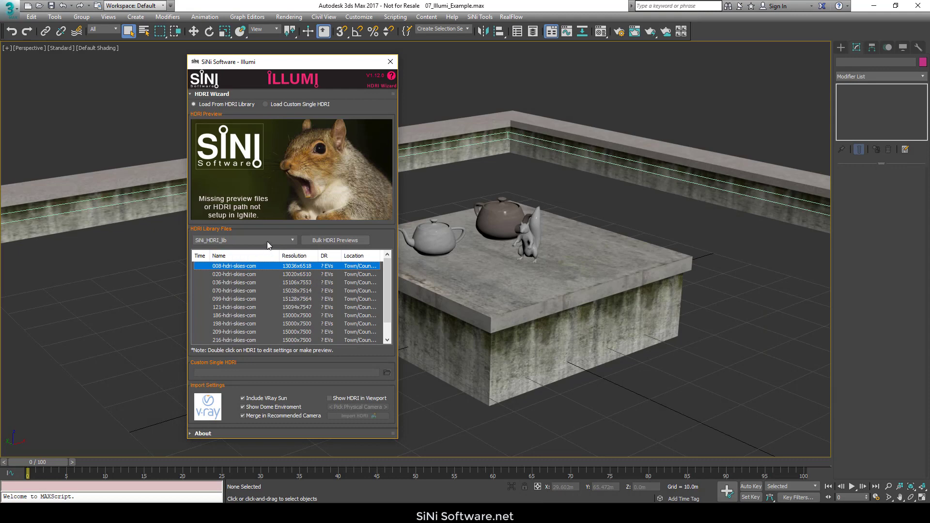
click(355, 241)
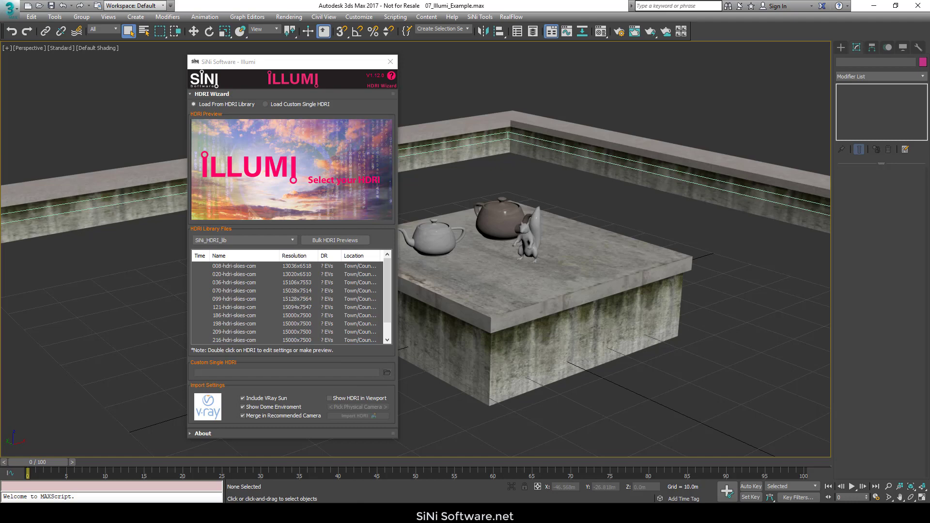
Step: Check the SiNi_HDRI_lib folder in File Explorer for the BMP previews and text documents, then return to the wizard
key(alt+Tab)
click(282, 120)
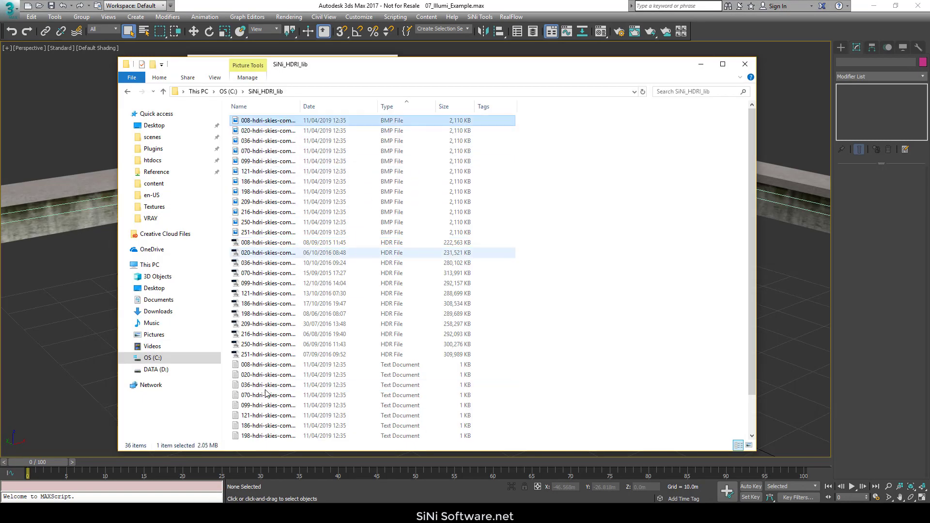
click(268, 367)
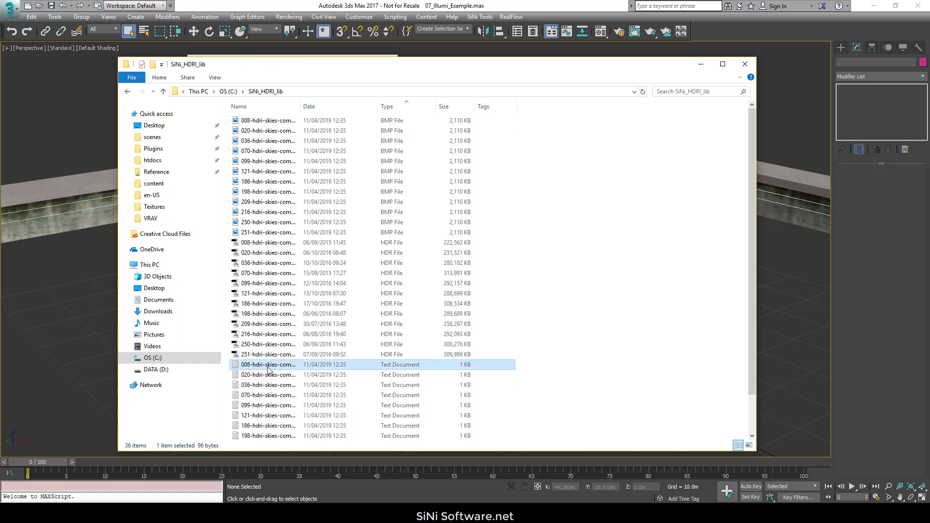
click(702, 64)
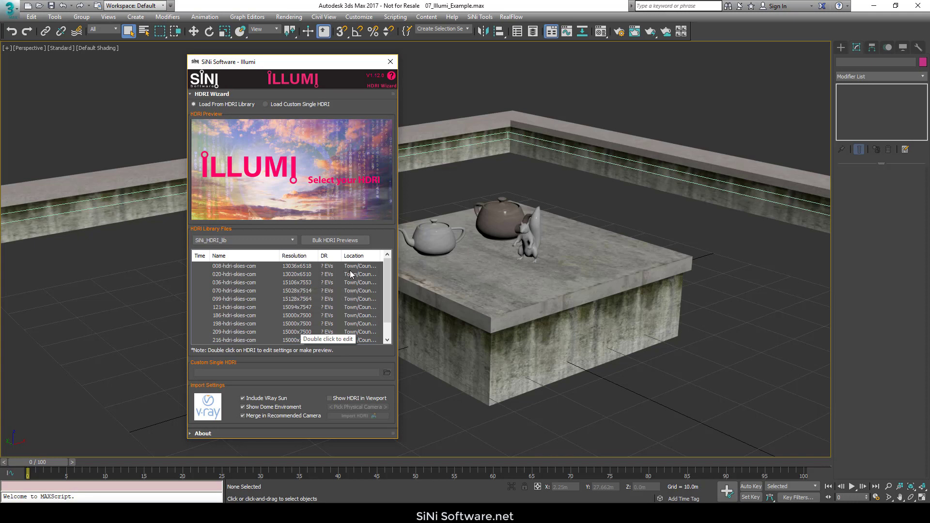
Step: Compare several library HDRI previews and import 008-hdri-skies-com with the VRay sun, dome environment and recommended camera
click(253, 266)
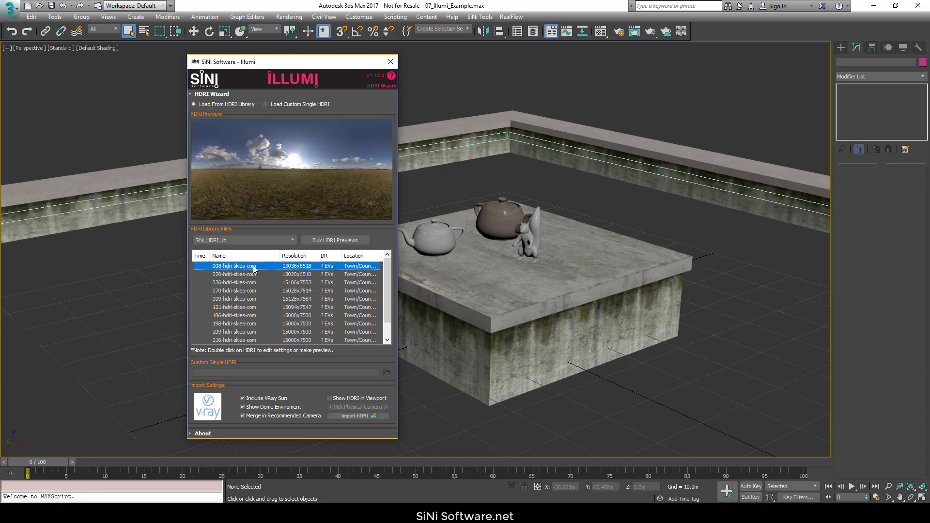
click(254, 275)
click(254, 266)
click(255, 275)
click(252, 299)
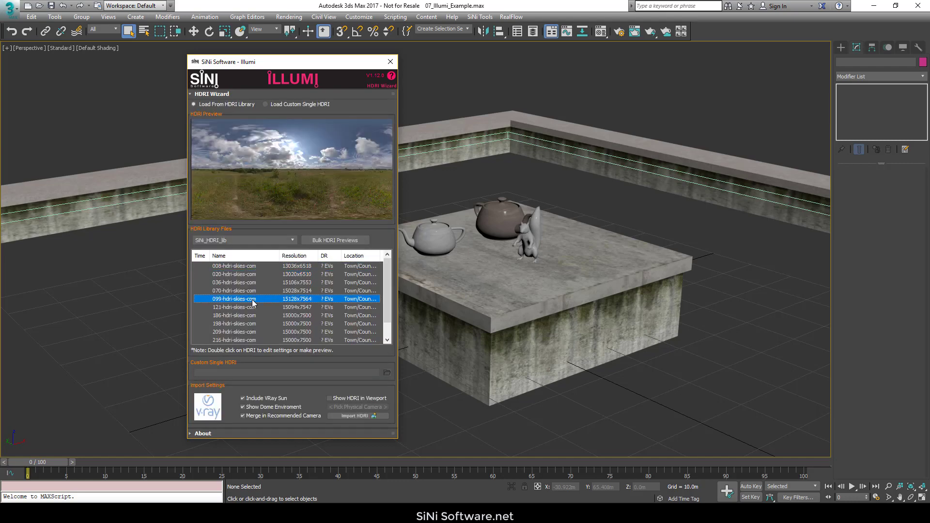
click(251, 267)
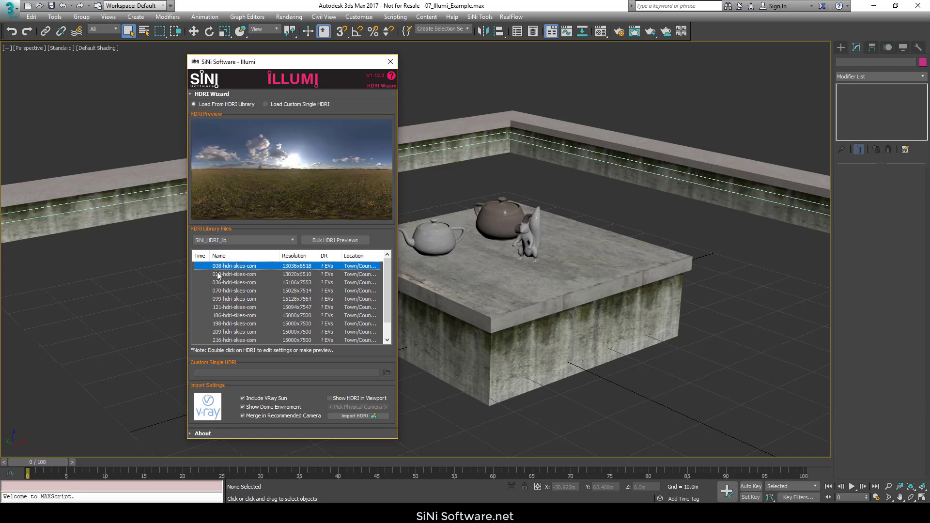
click(378, 415)
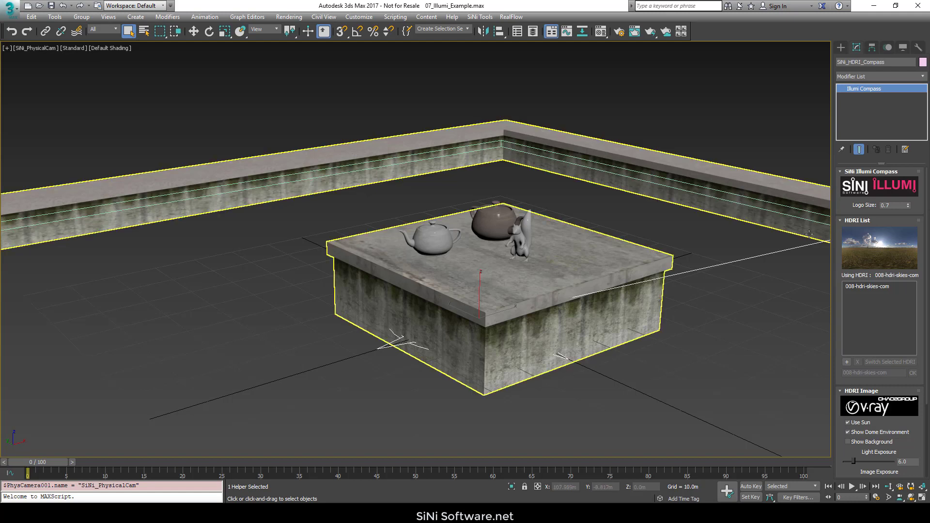
Step: Toggle the Illumi compass's sun off and back on, and set Sharp Shadows to 0.94
scroll(920, 336, down, 5)
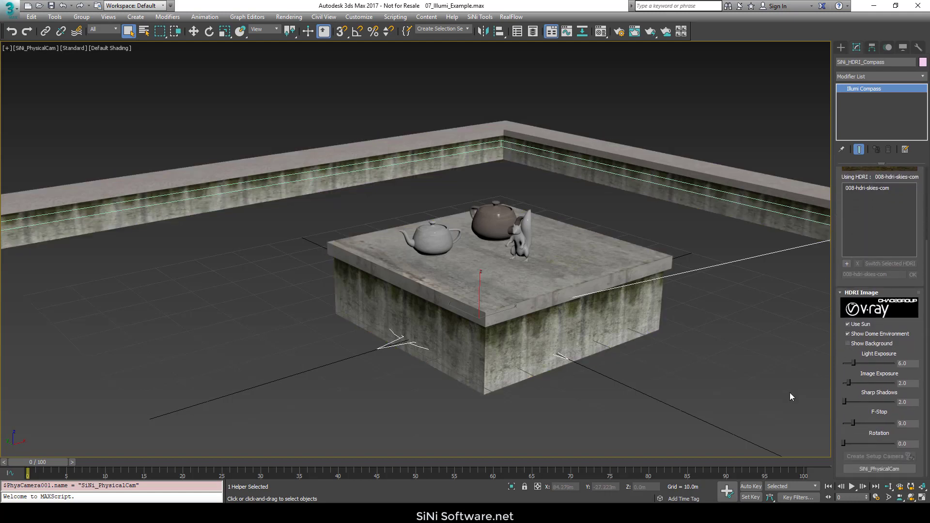
click(847, 325)
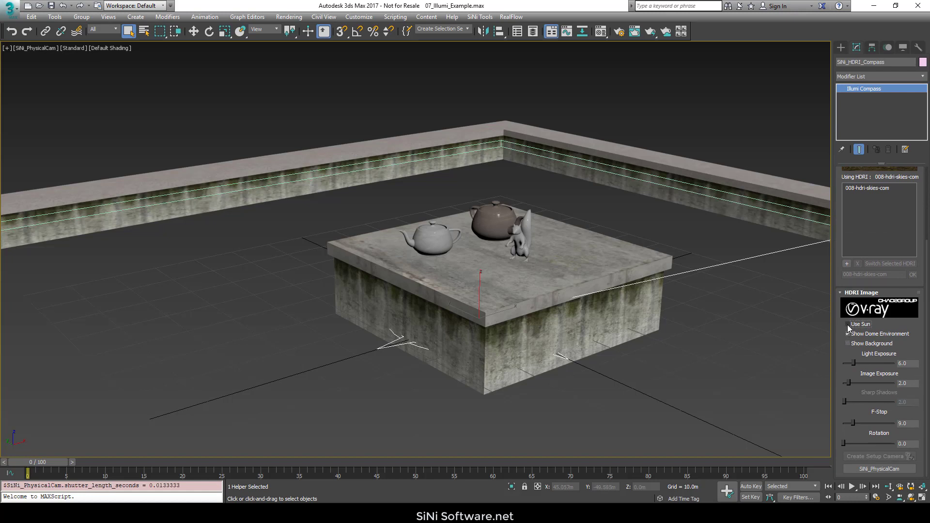
click(847, 325)
drag(845, 402, 844, 401)
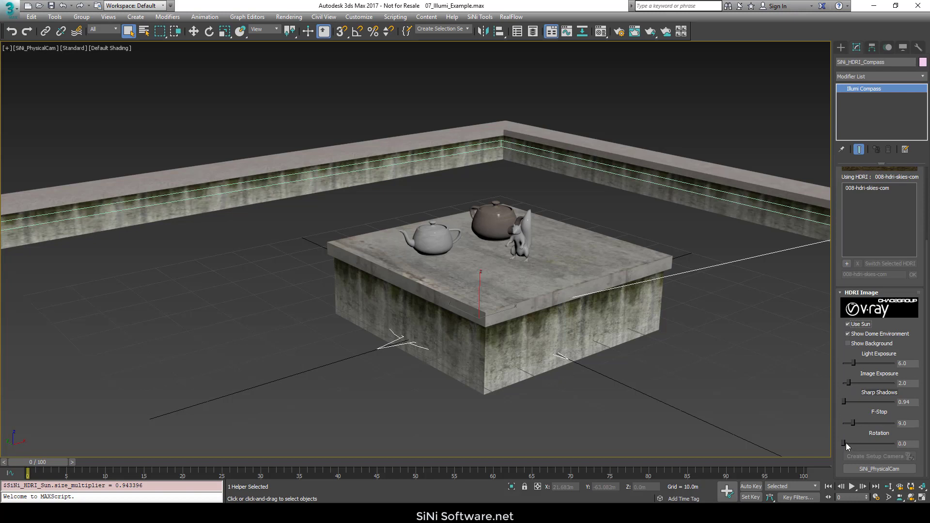
Step: Try HDRI rotations of about 58 and 90 on the Illumi compass, then reset the rotation to 0
drag(846, 444, 851, 443)
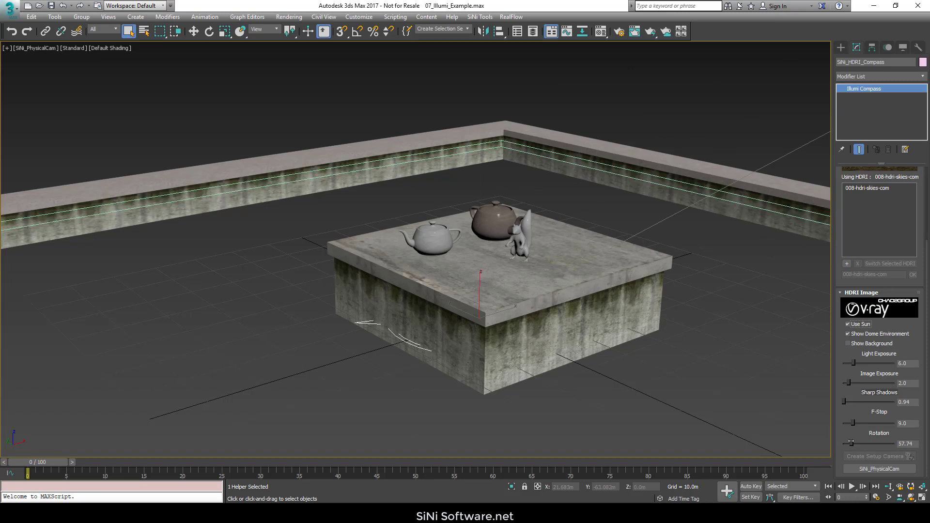
click(907, 443)
text(90)
key(Return)
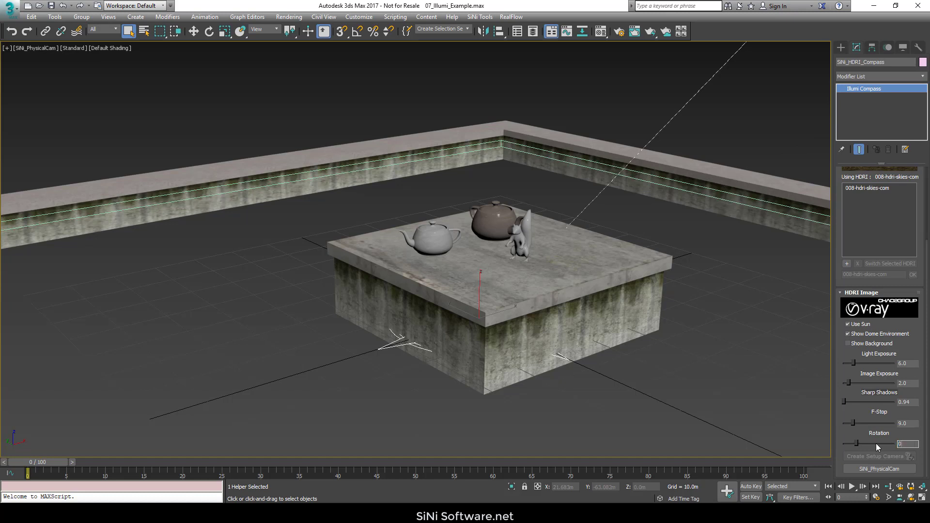
text(0)
key(Return)
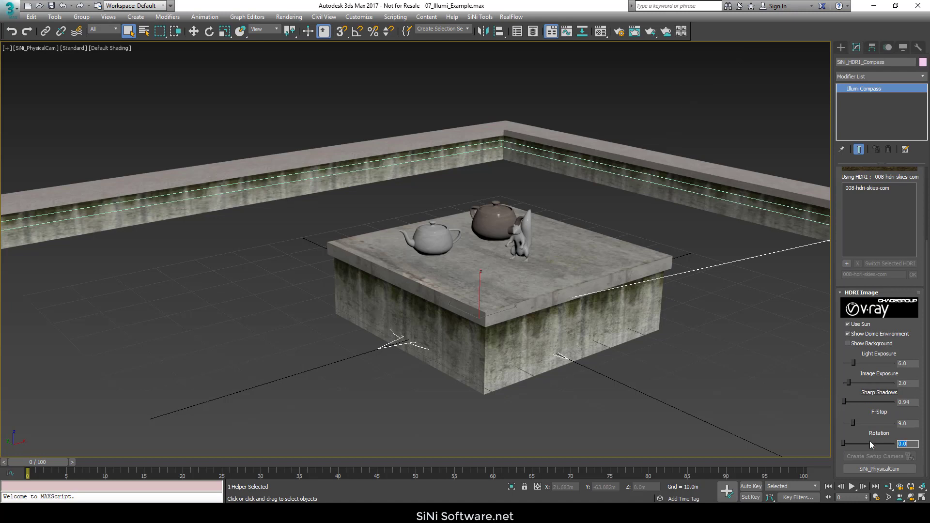
Step: Choose SiNi_PhysicalCam as the camera linked to the Illumi compass
click(877, 469)
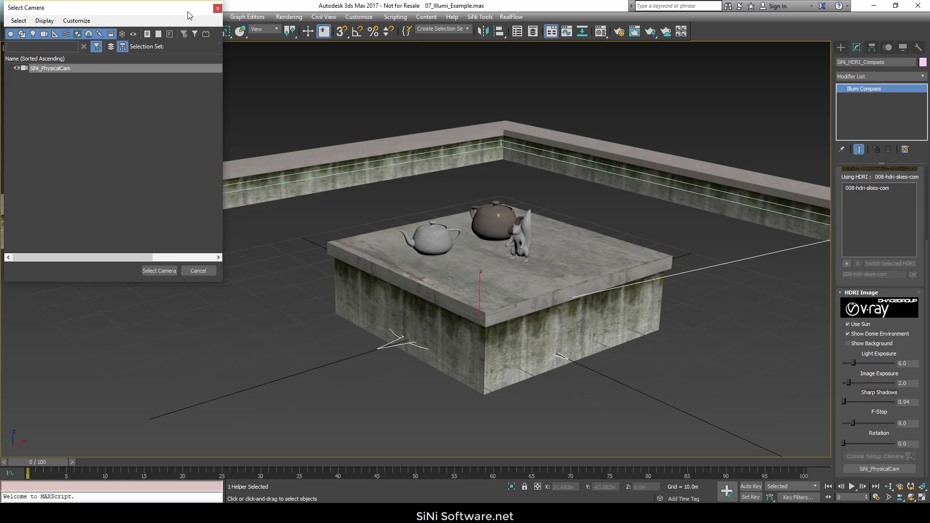
click(56, 71)
double_click(55, 69)
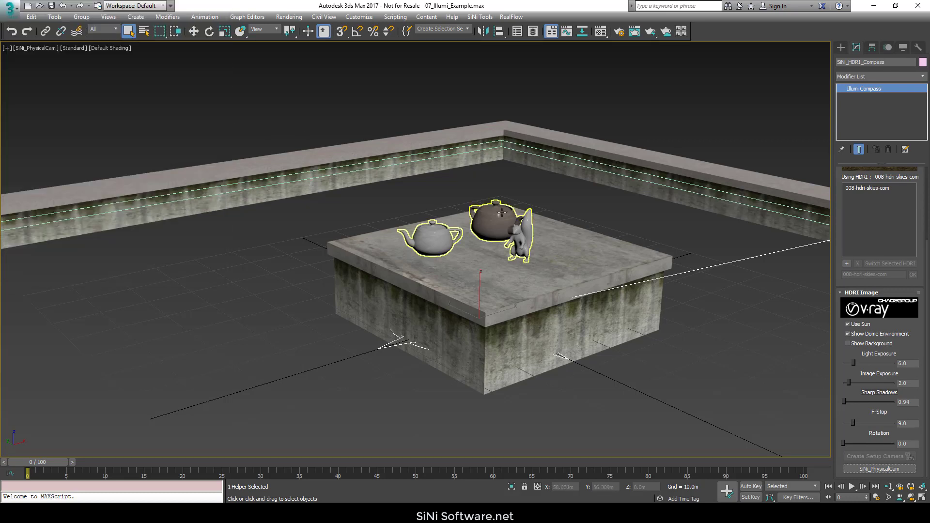
Step: Deselect the compass, run a test render through SiNi_PhysicalCam, stop it early and close the V-Ray frame buffer
scroll(928, 223, up, 5)
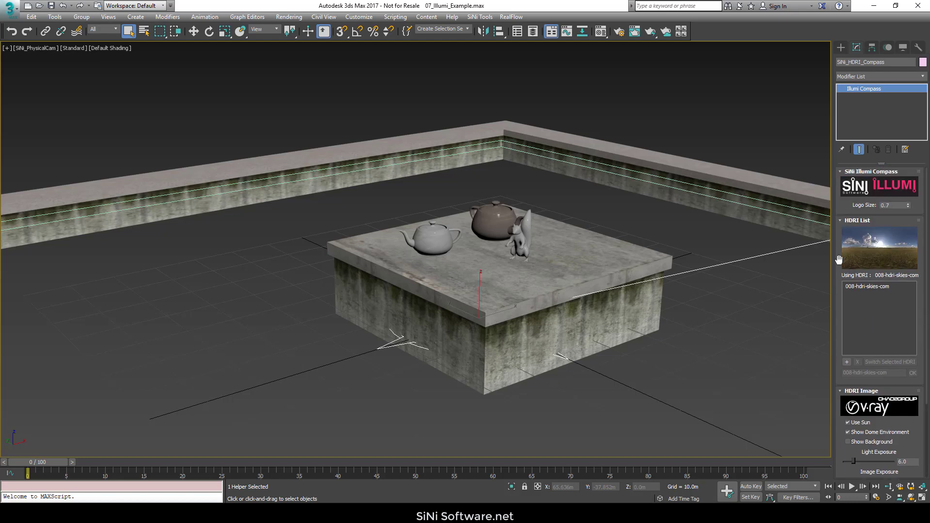
click(683, 370)
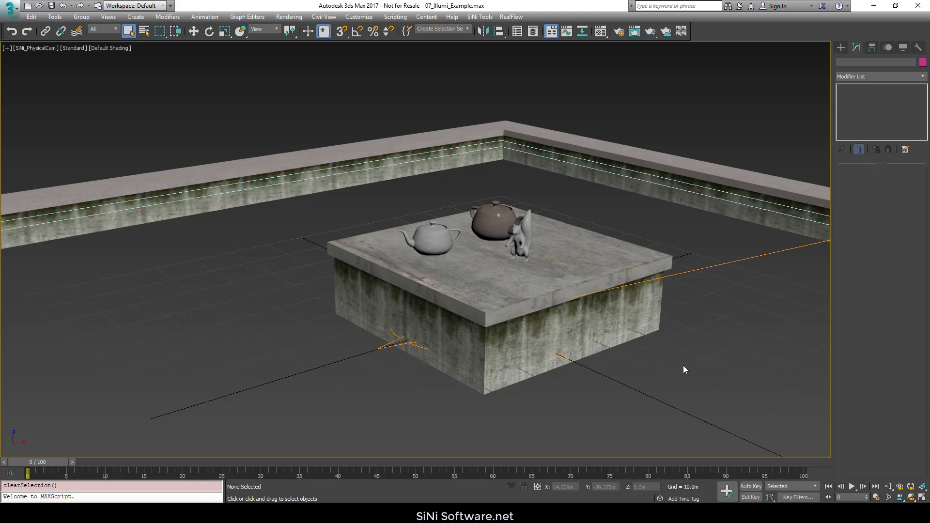
key(F9)
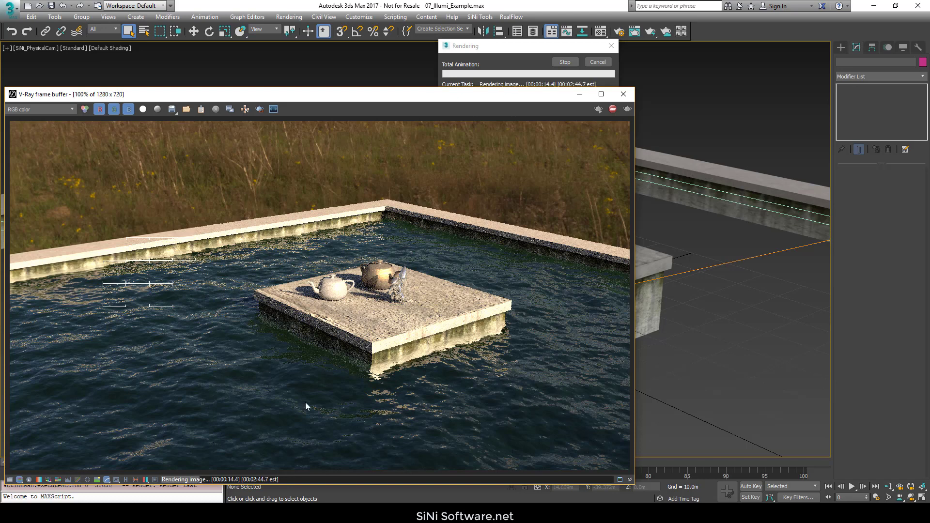
click(612, 110)
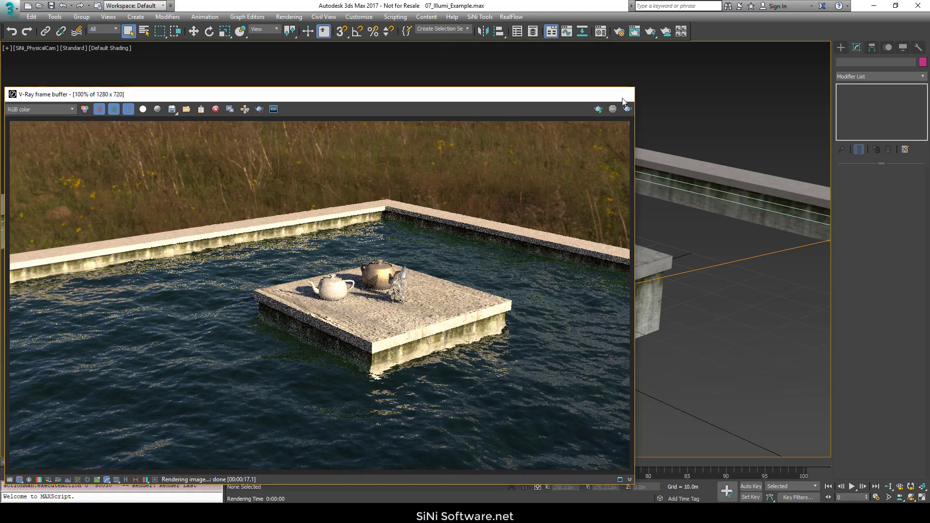
click(623, 99)
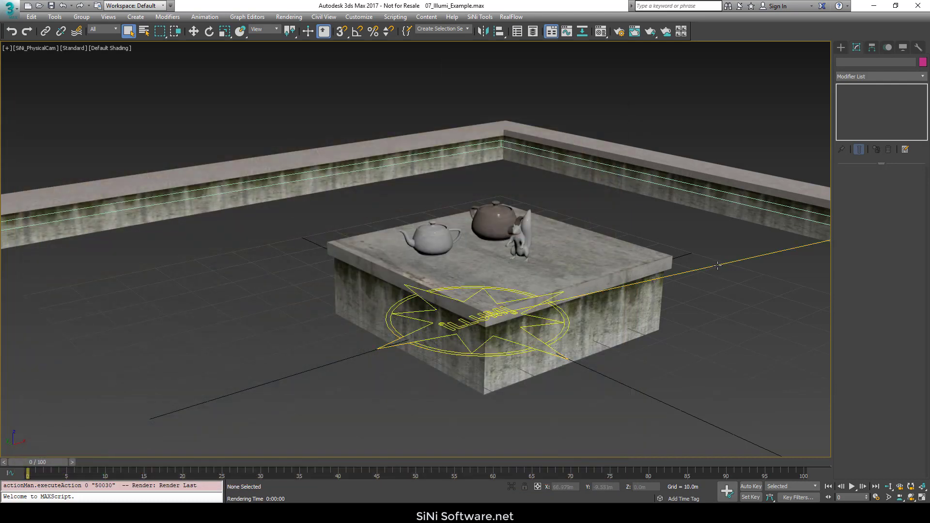
Step: Select the Illumi compass and import 250-hdri-skies-com from the SiNi_HDRI_lib library with the Illumi HDRI Wizard
click(718, 266)
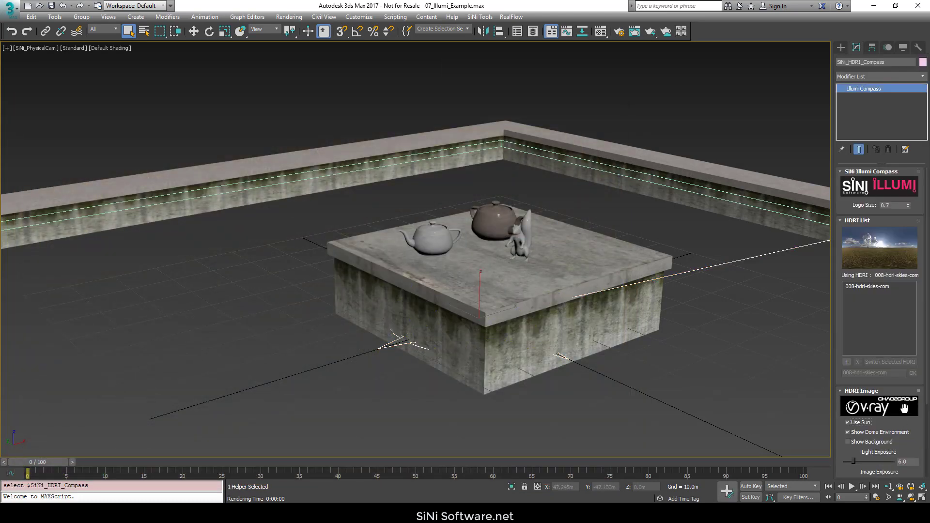
scroll(900, 409, down, 3)
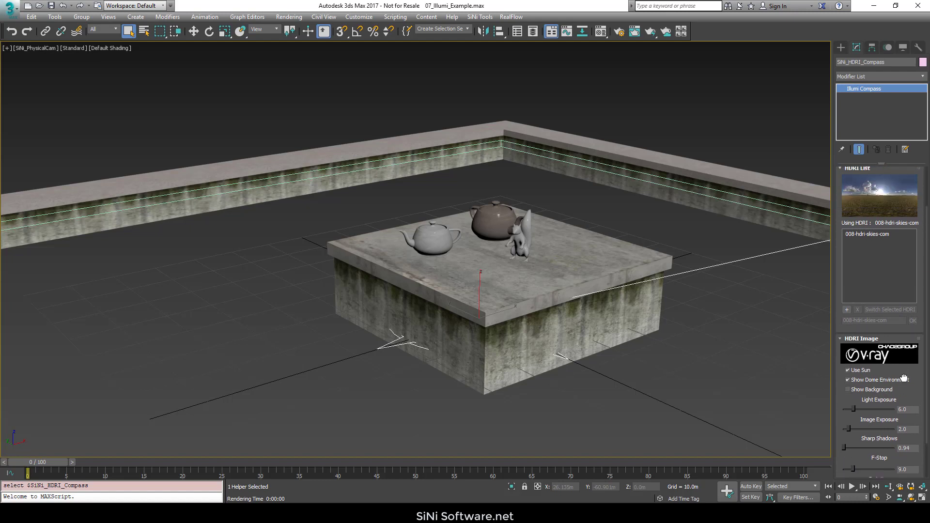
scroll(905, 382, up, 2)
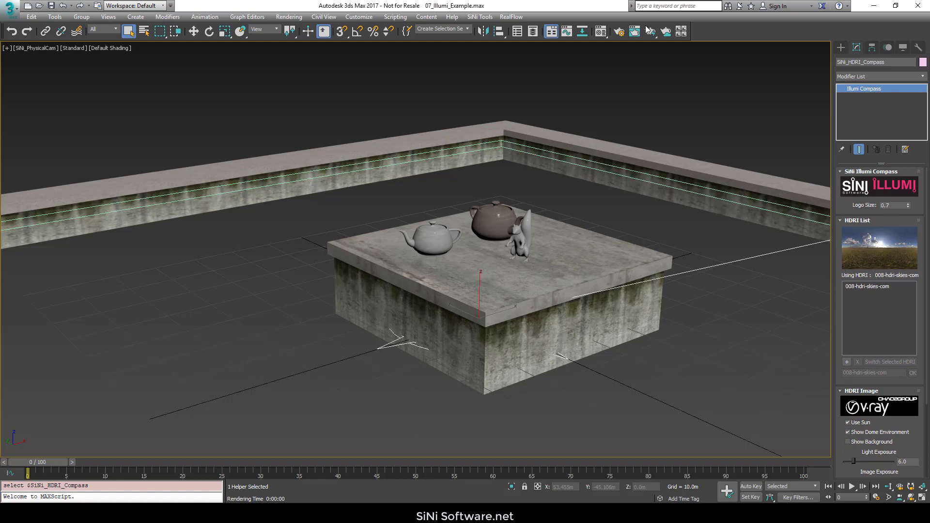
click(476, 17)
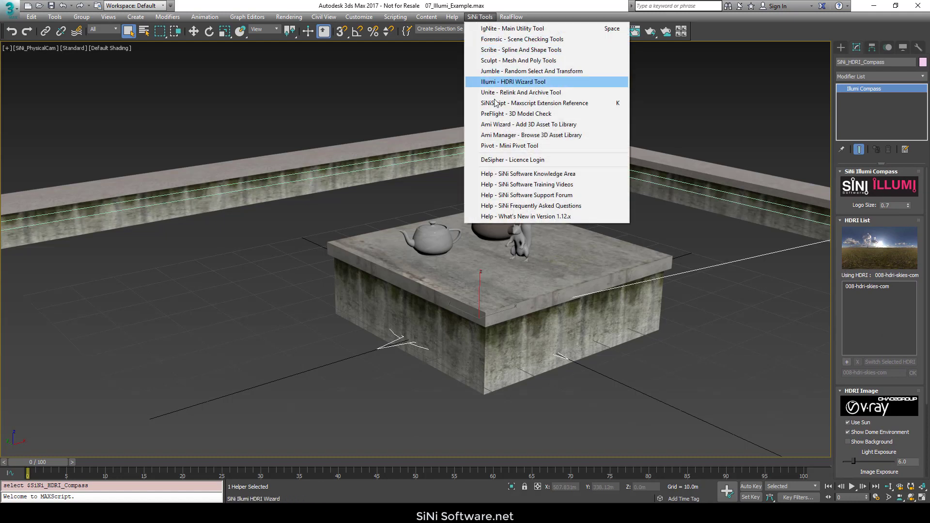
click(495, 81)
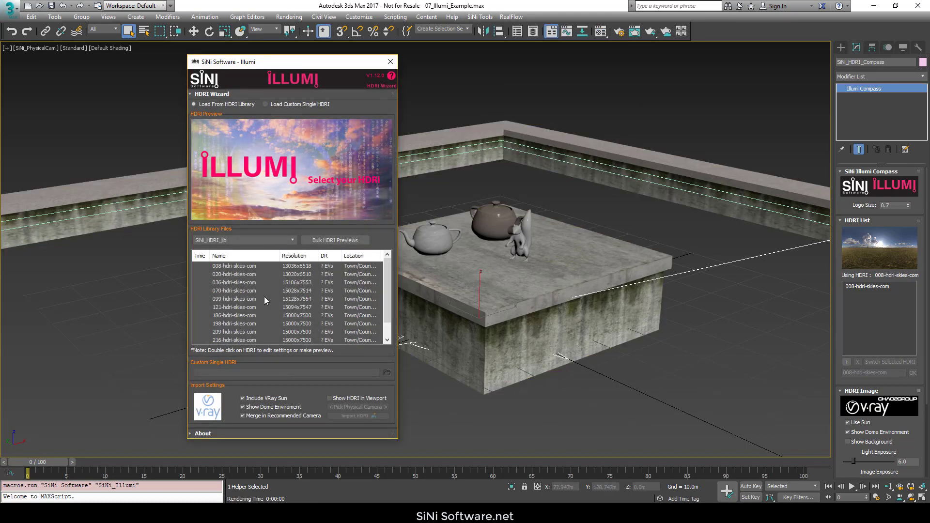
click(247, 299)
click(250, 267)
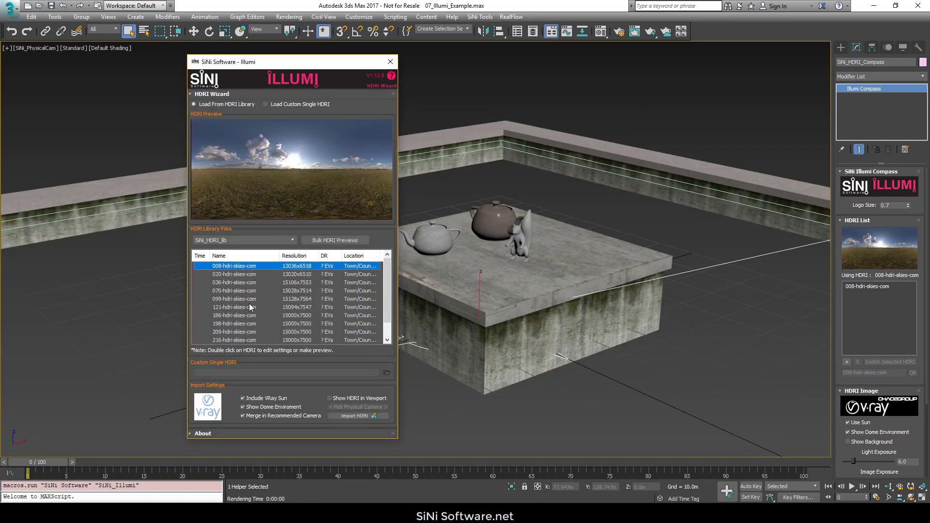
scroll(249, 308, down, 1)
click(250, 333)
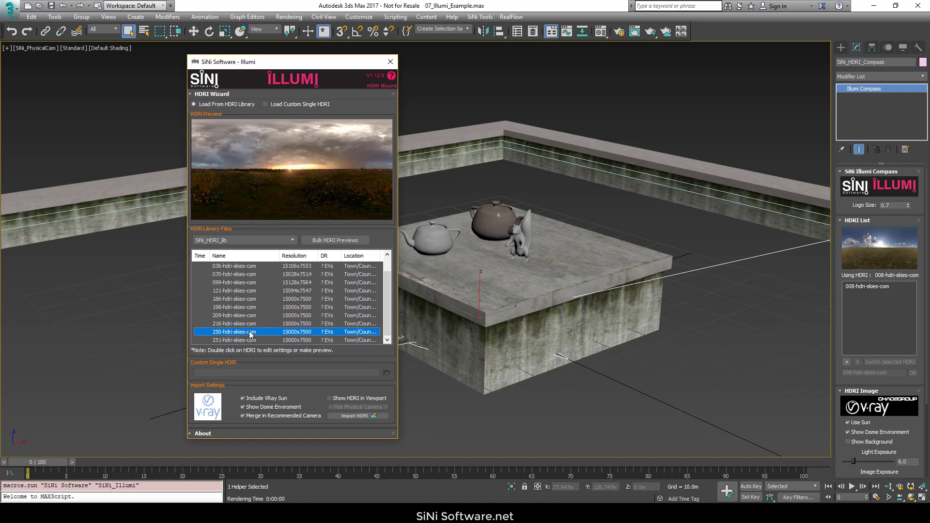
click(367, 418)
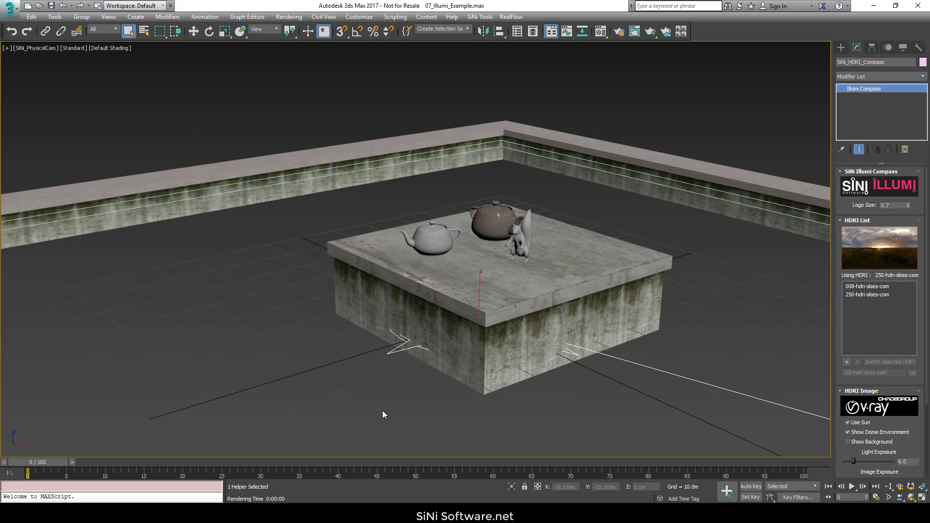
Step: Test render the SiNi_PhysicalCam view, stop it early, and close the V-Ray frame buffer and Render Setup
key(F10)
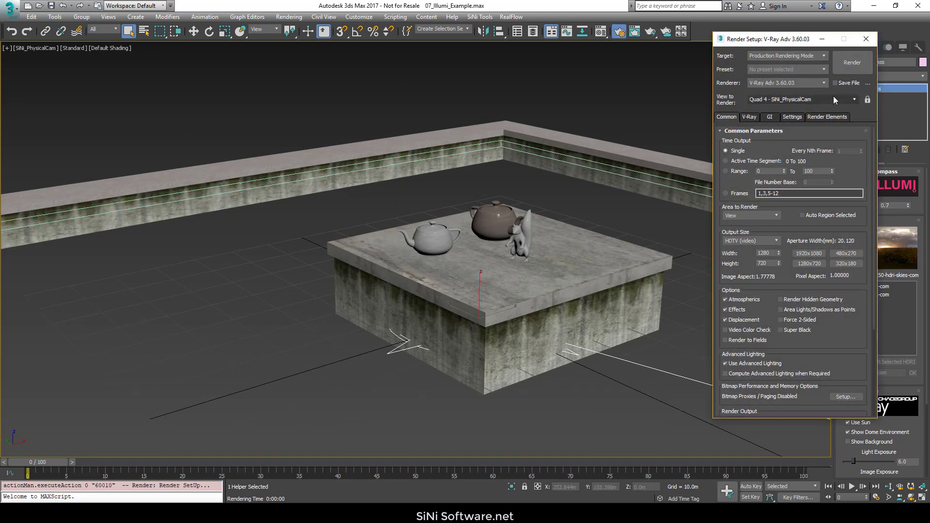
key(shift+q)
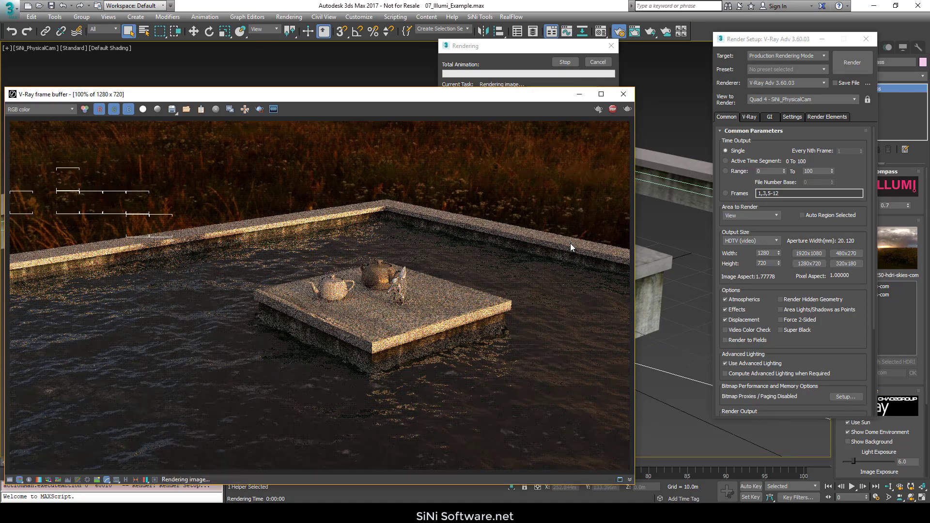
click(612, 110)
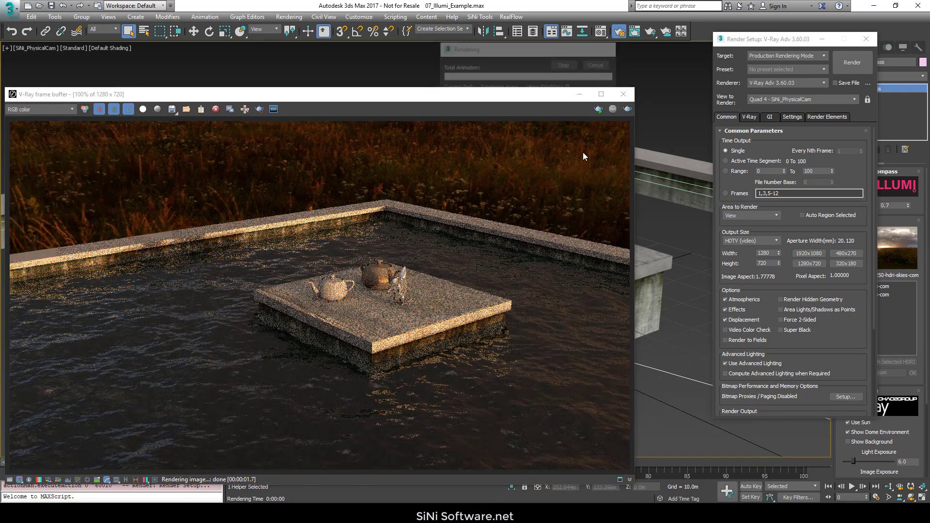
click(624, 94)
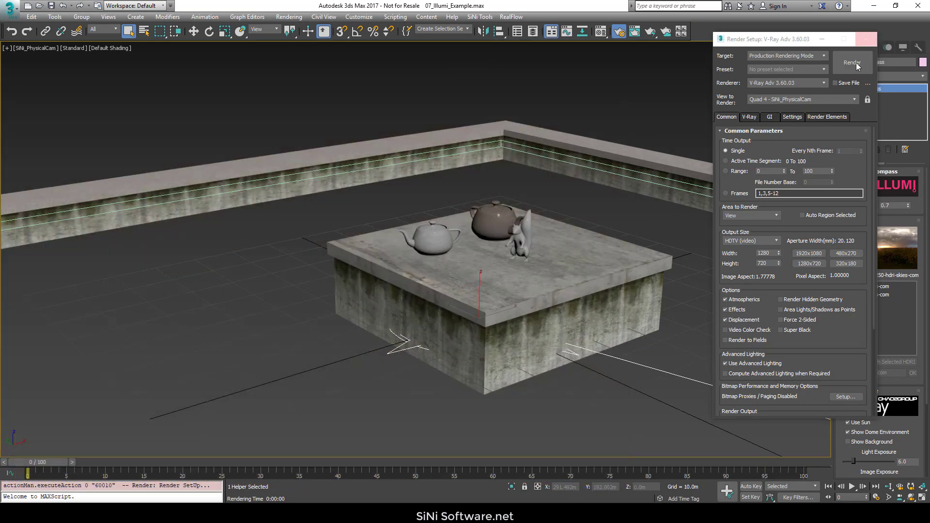
click(866, 39)
Step: Switch the compass between 008-hdri-skies-com and 250-hdri-skies-com to compare them, ending with 008-hdri-skies-com active
click(878, 287)
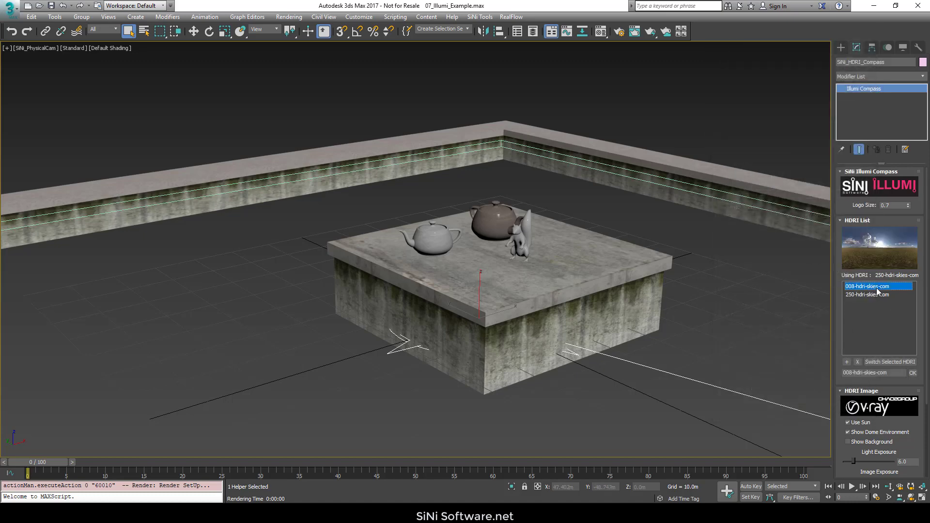
click(877, 295)
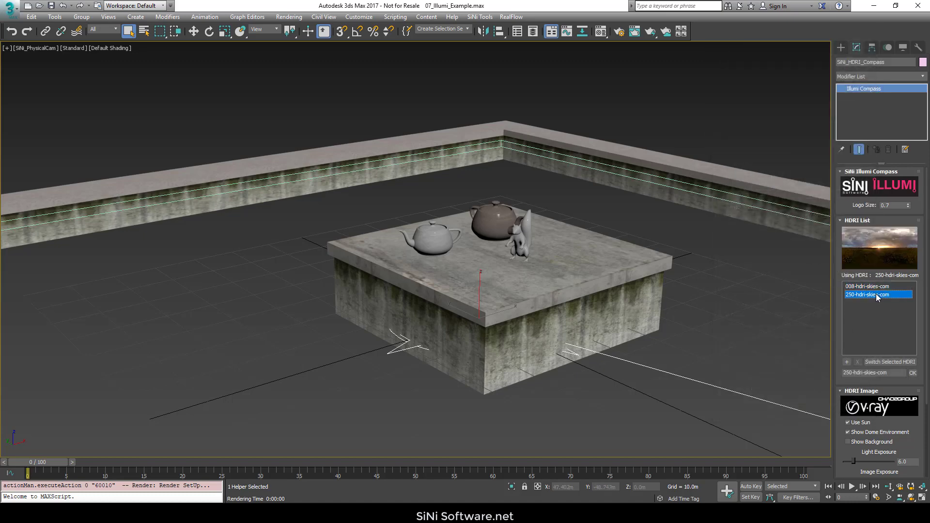
click(877, 287)
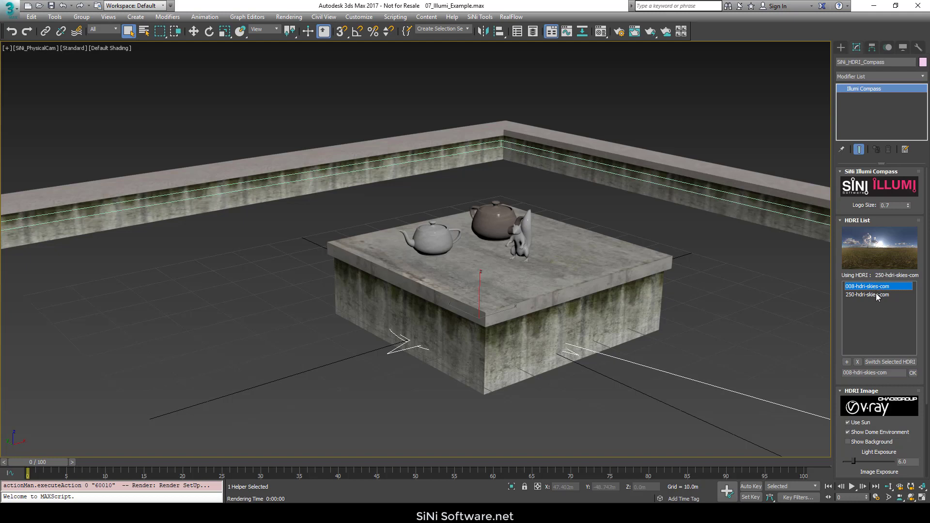
click(878, 296)
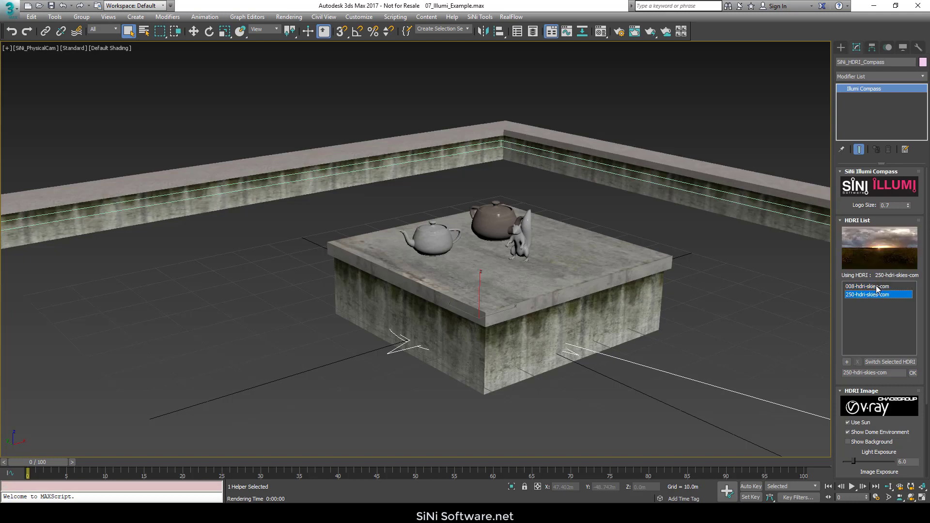
click(878, 287)
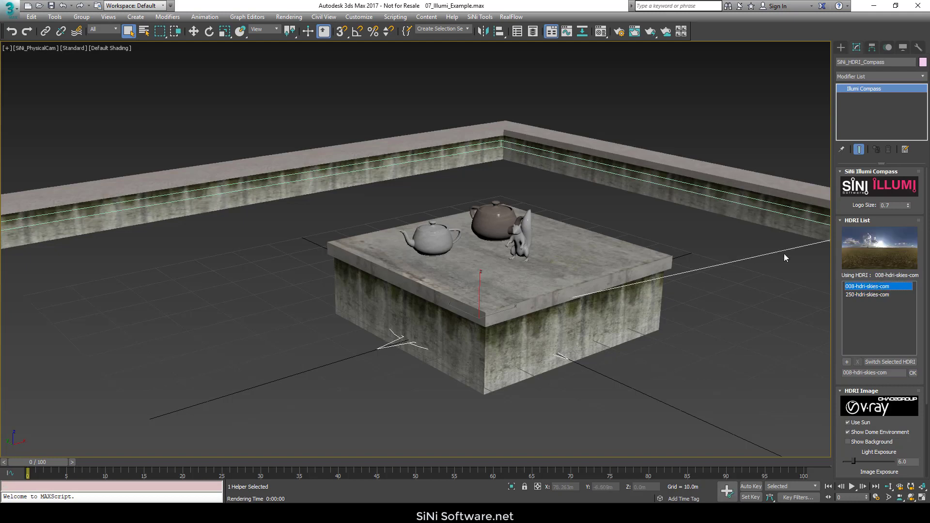
click(866, 295)
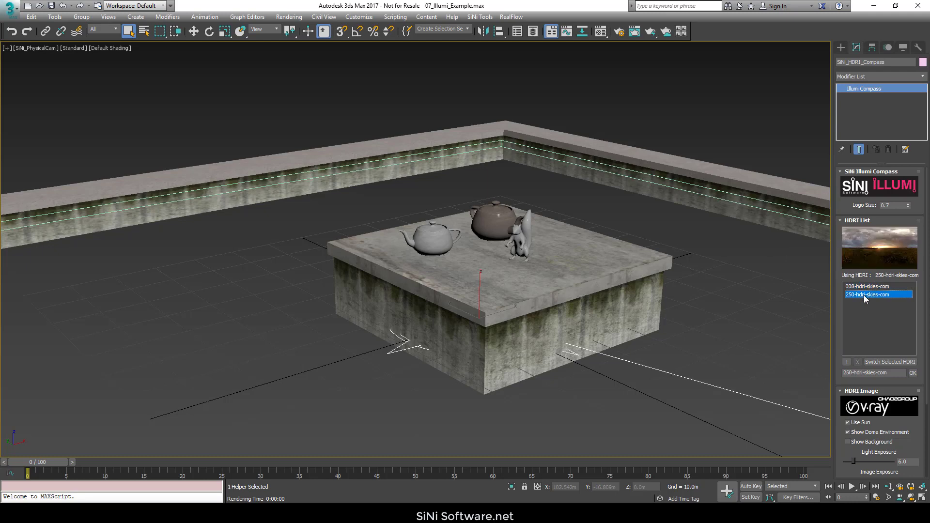
click(866, 287)
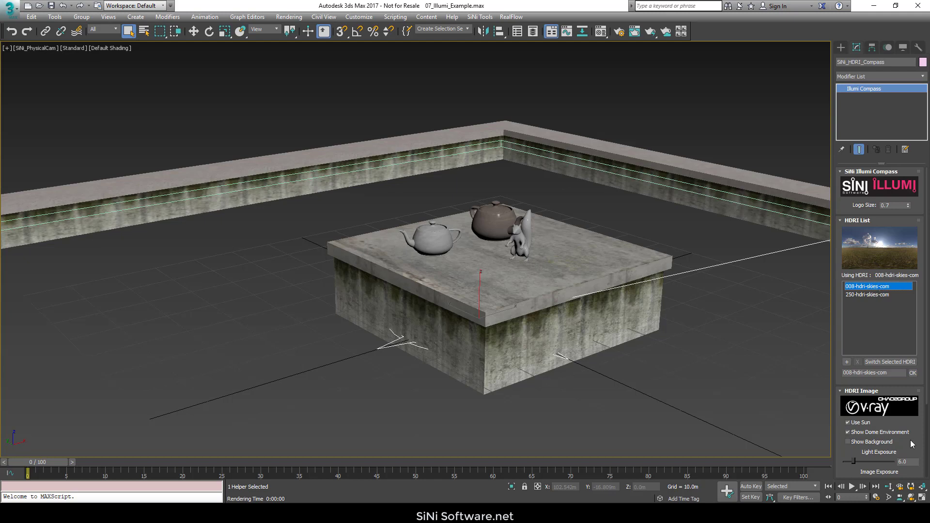
Step: Set the rotation of 008-hdri-skies-com to about 292, and switch the compass back to 250-hdri-skies-com
scroll(916, 436, down, 3)
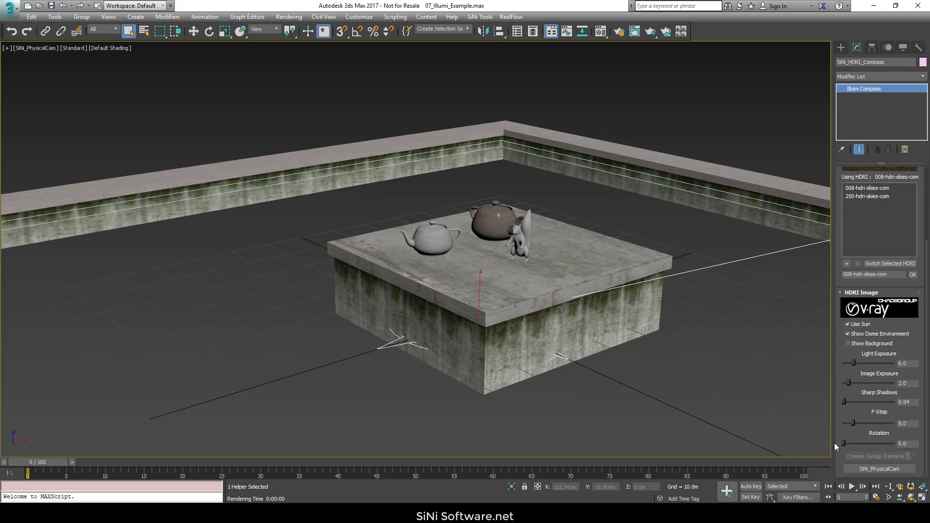
drag(844, 444, 885, 438)
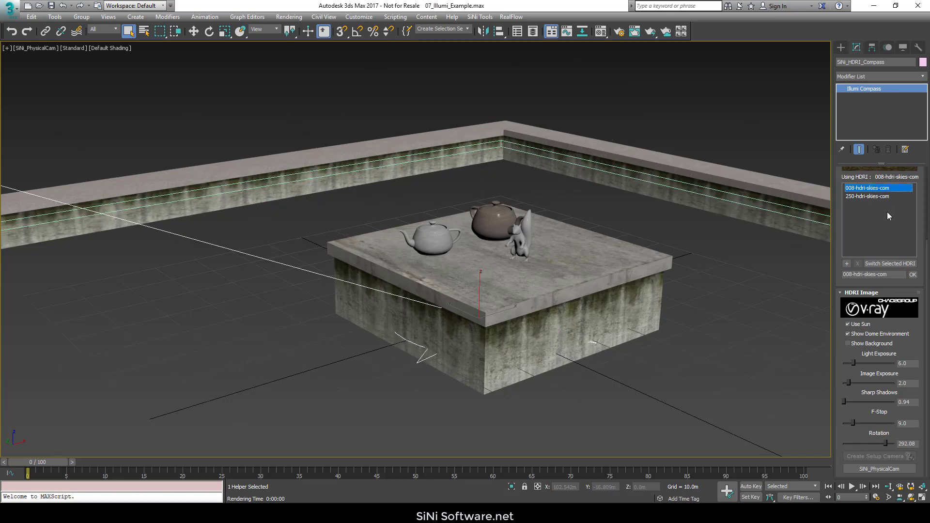
click(884, 196)
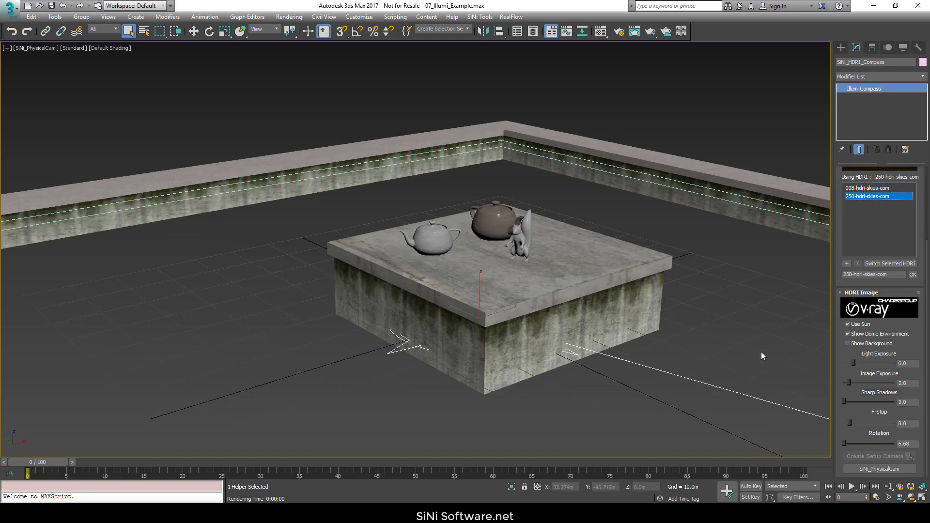
drag(918, 198, 916, 324)
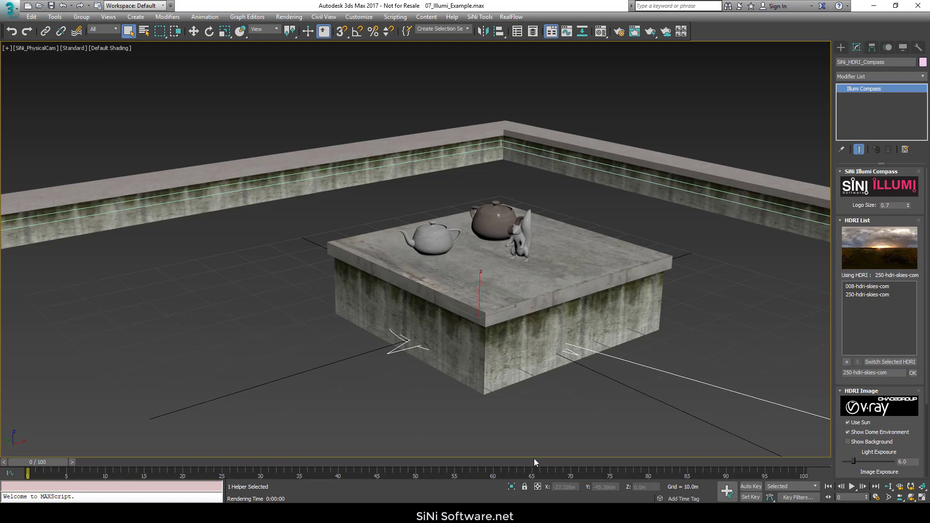
Step: Turn on Auto Key and keyframe the compass at frame 89 with a Z rotation of about 176 degrees
click(752, 489)
drag(31, 464, 708, 462)
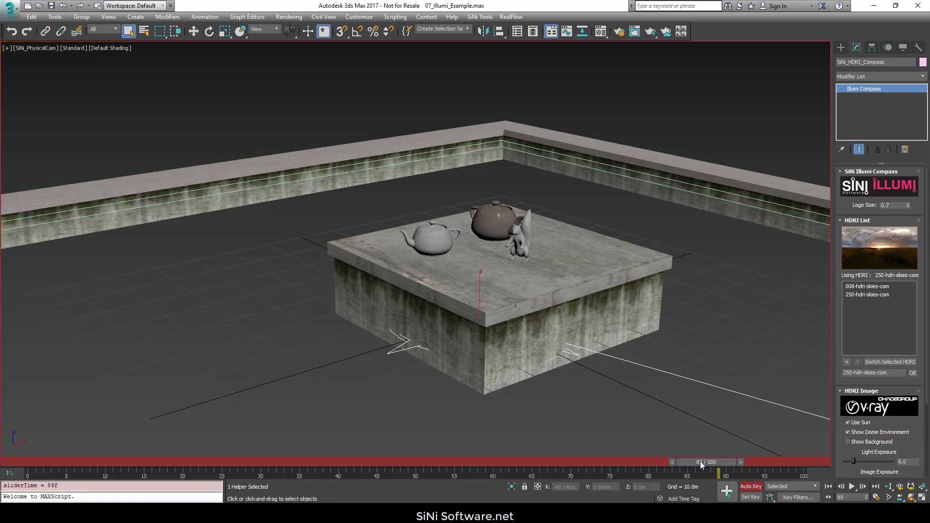
key(e)
drag(467, 330, 630, 342)
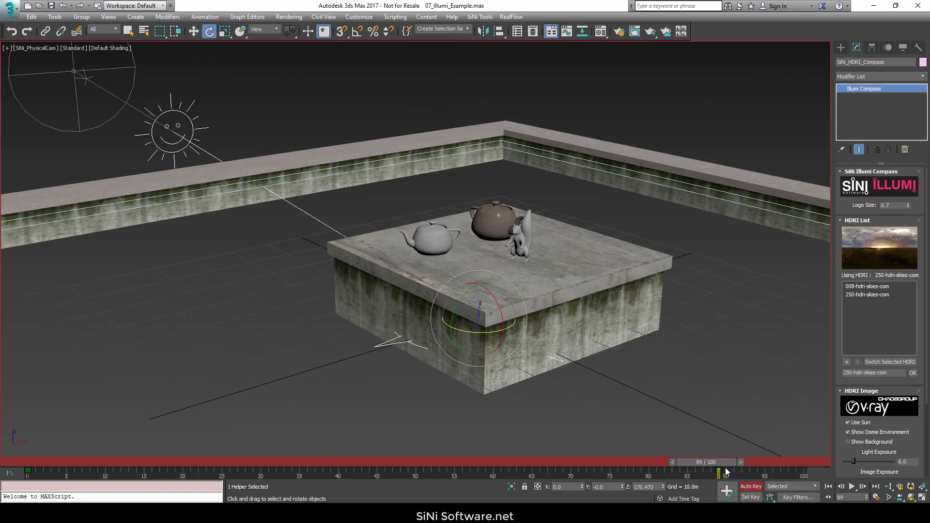
Step: Scrub the timeline between frames 0 and 53 to review the compass's rotation animation
drag(721, 464, 15, 465)
key(e)
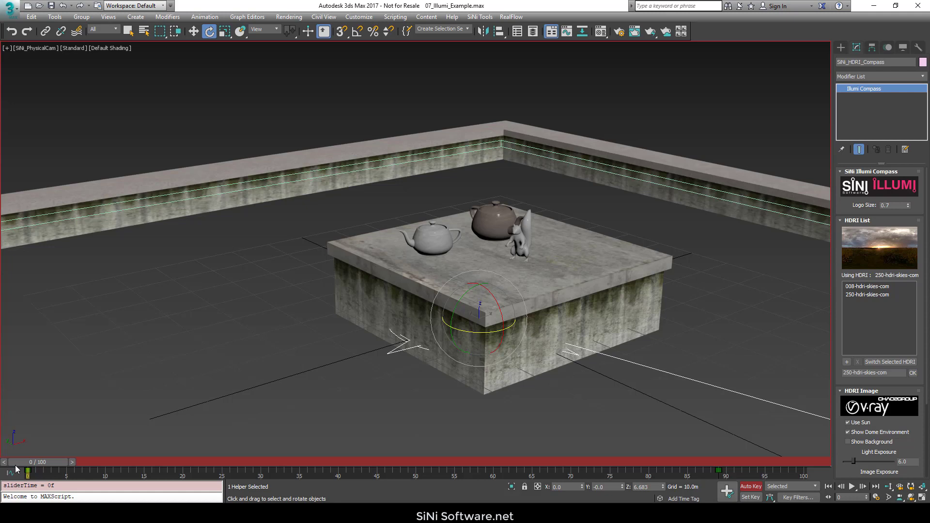
drag(33, 462, 426, 464)
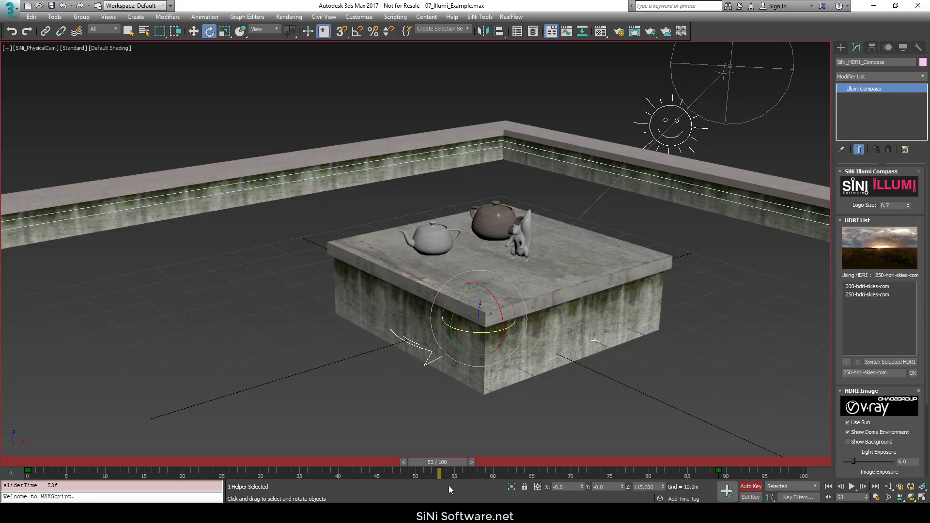
drag(449, 462, 21, 459)
key(e)
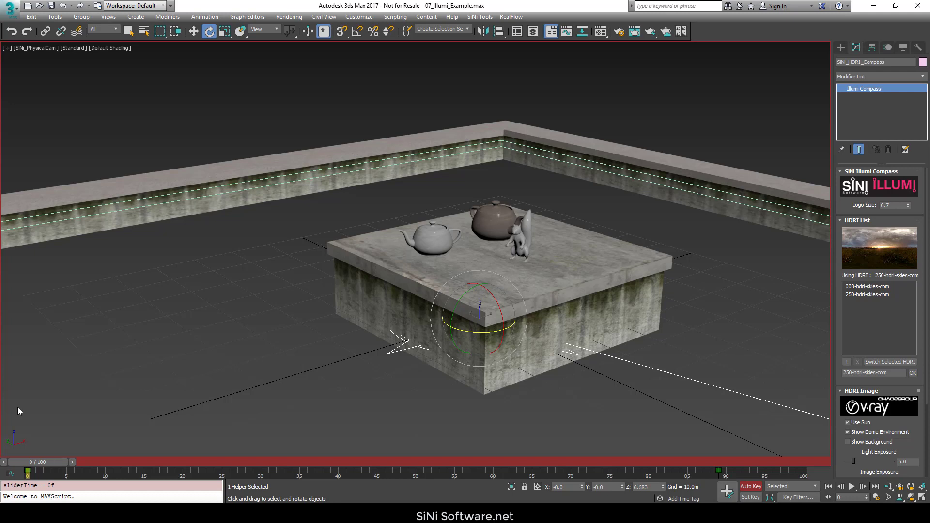
Step: Run a test render at frame 57 and close the V-Ray frame buffer
drag(32, 465, 445, 462)
key(e)
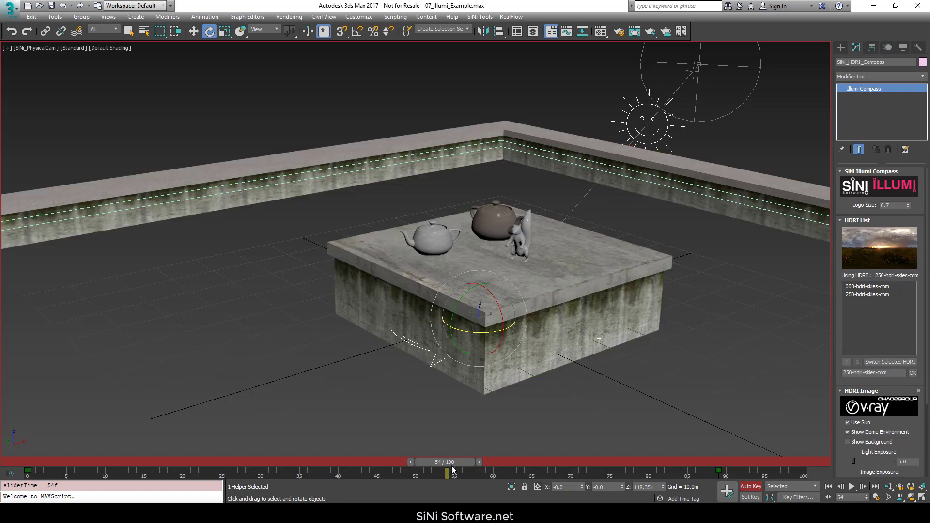
drag(452, 468, 481, 465)
key(F9)
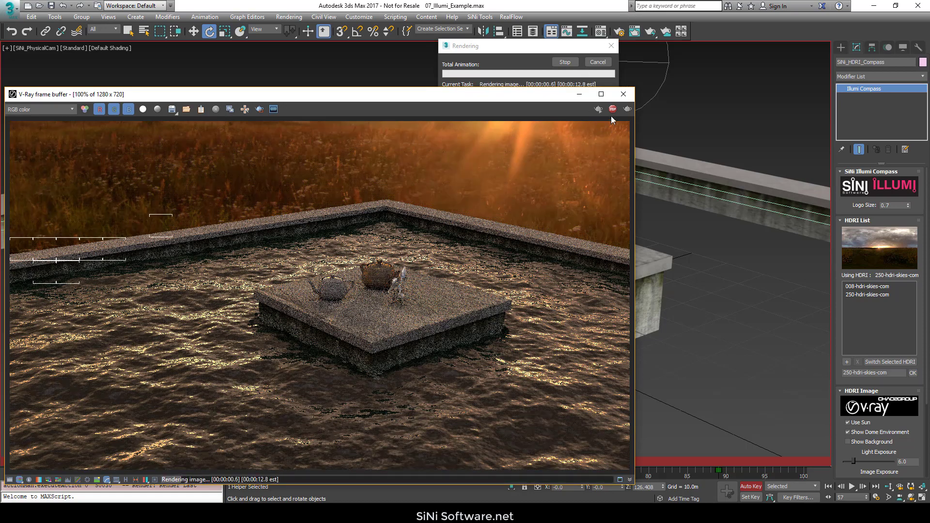
click(623, 94)
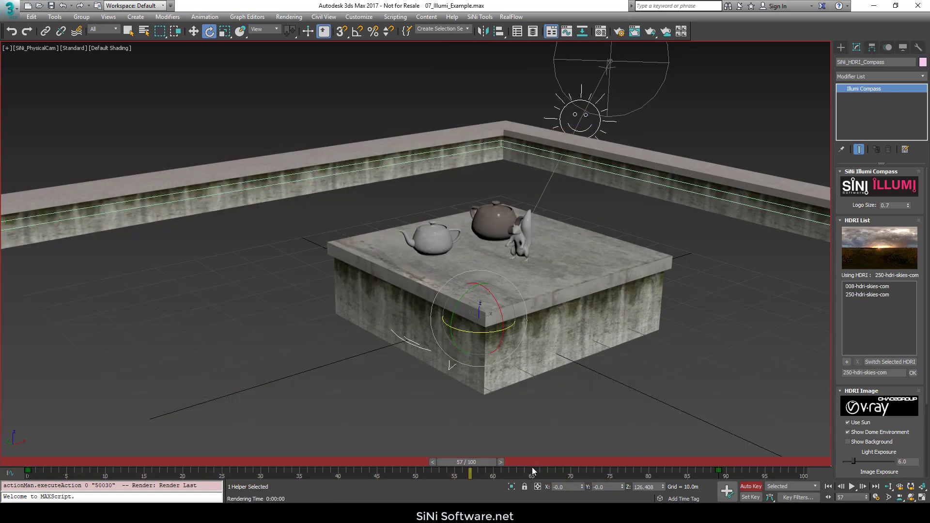
Step: Return to frame 0, run a test render, stop it early and close the V-Ray frame buffer
drag(494, 461, 246, 462)
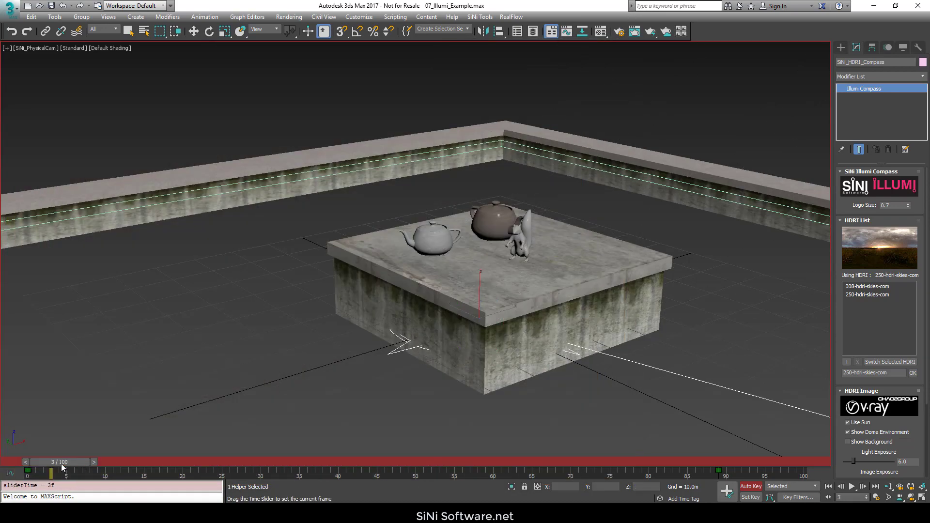
drag(34, 464, 23, 464)
key(e)
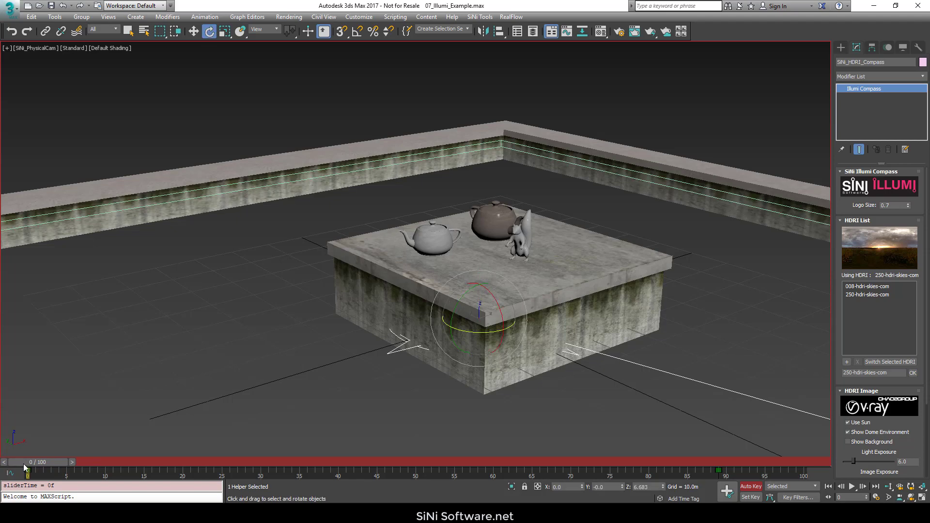
key(F9)
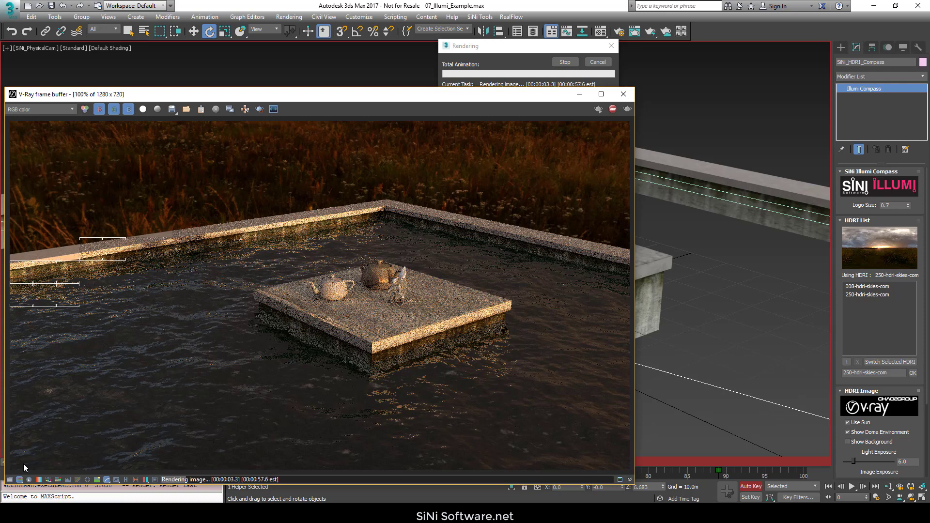
click(565, 63)
click(624, 95)
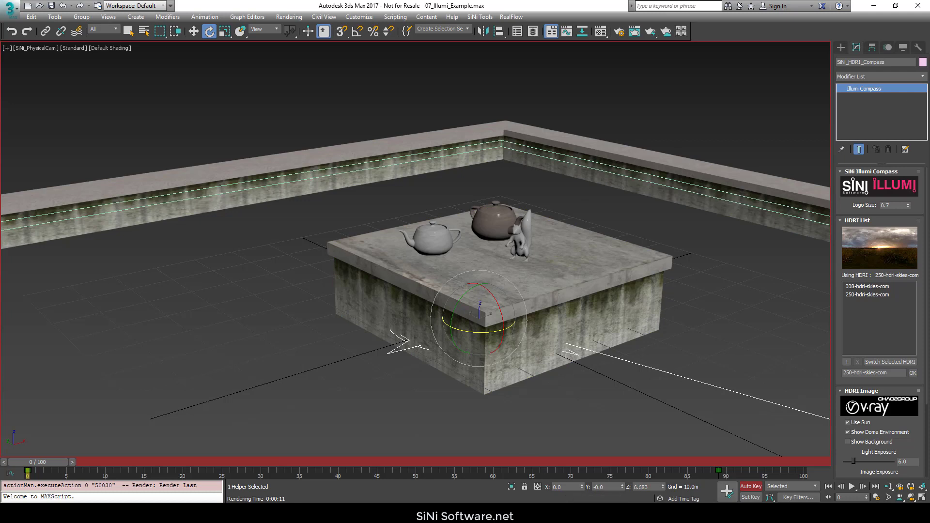
Step: Switch to the web browser and examine the HDR sky collections and product listings on the PG Skies site
key(alt+Tab)
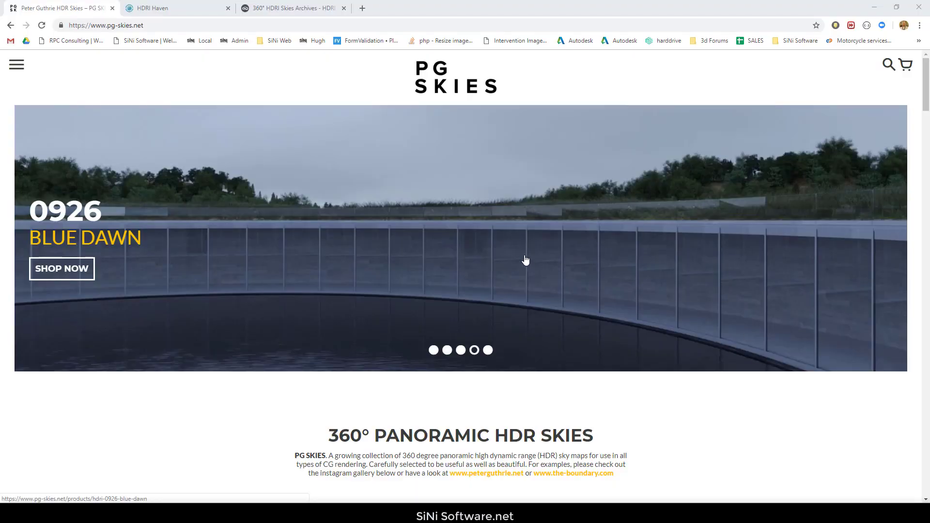
scroll(527, 261, down, 3)
scroll(577, 311, down, 15)
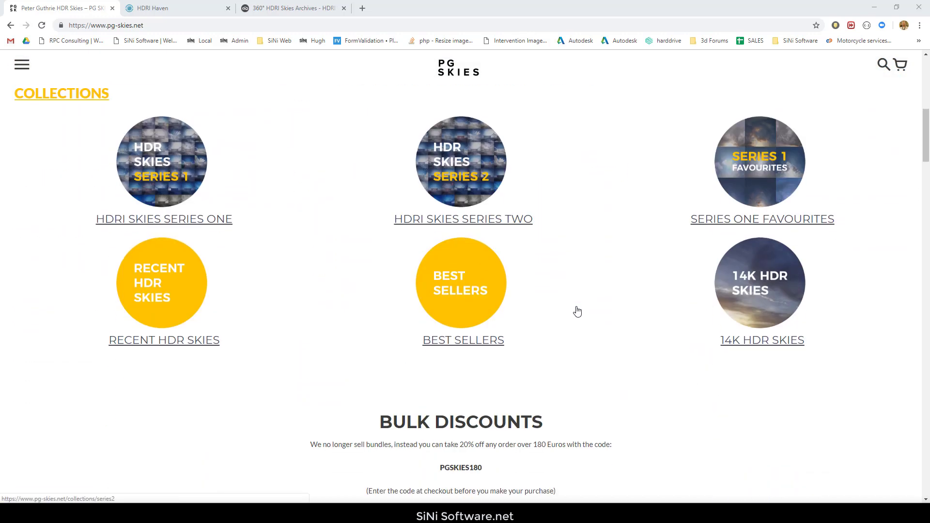
scroll(577, 311, down, 7)
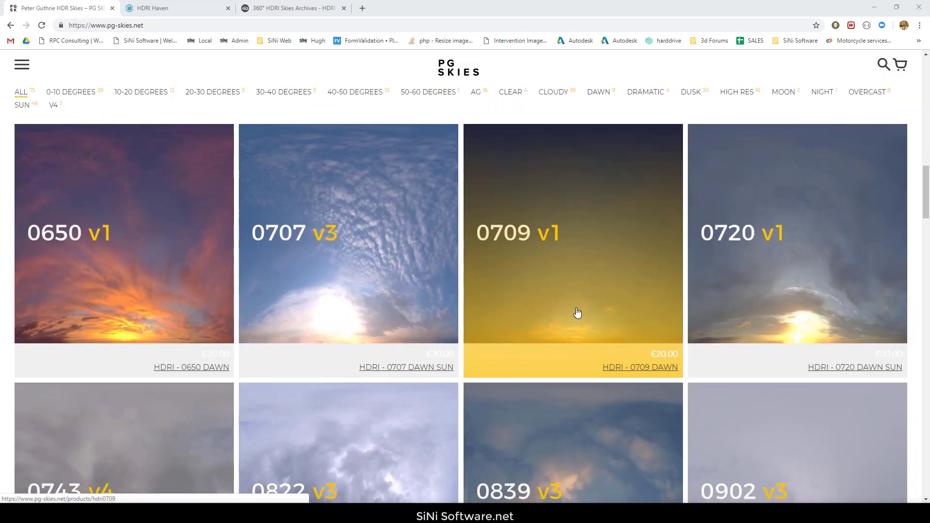
scroll(577, 313, down, 8)
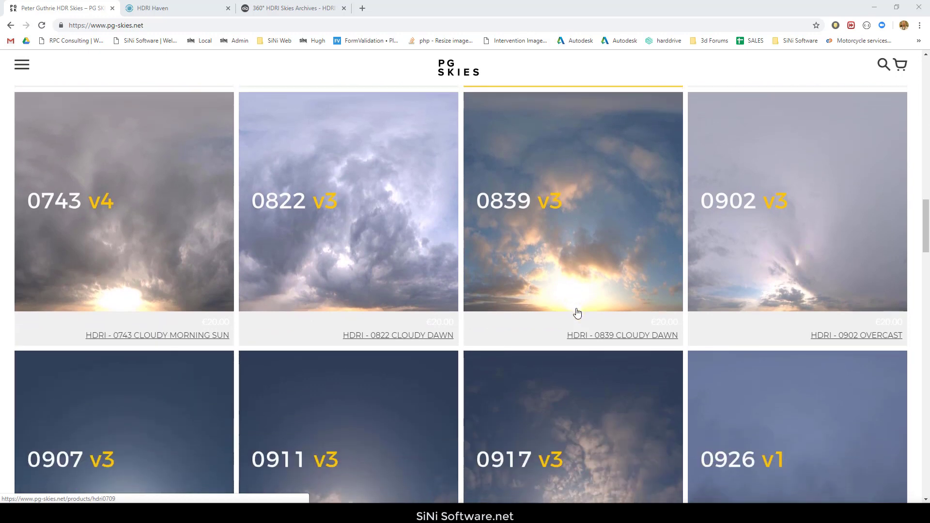
scroll(577, 313, down, 4)
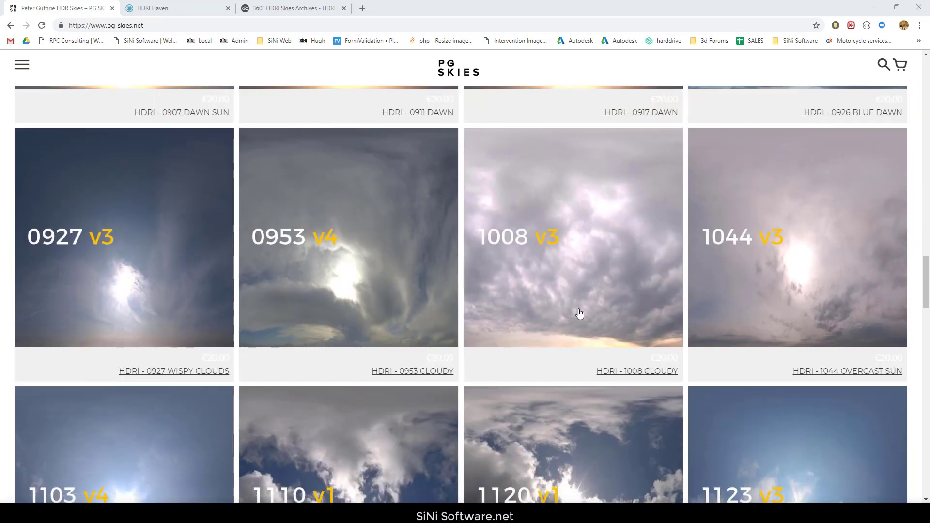
scroll(579, 313, up, 17)
scroll(557, 279, up, 12)
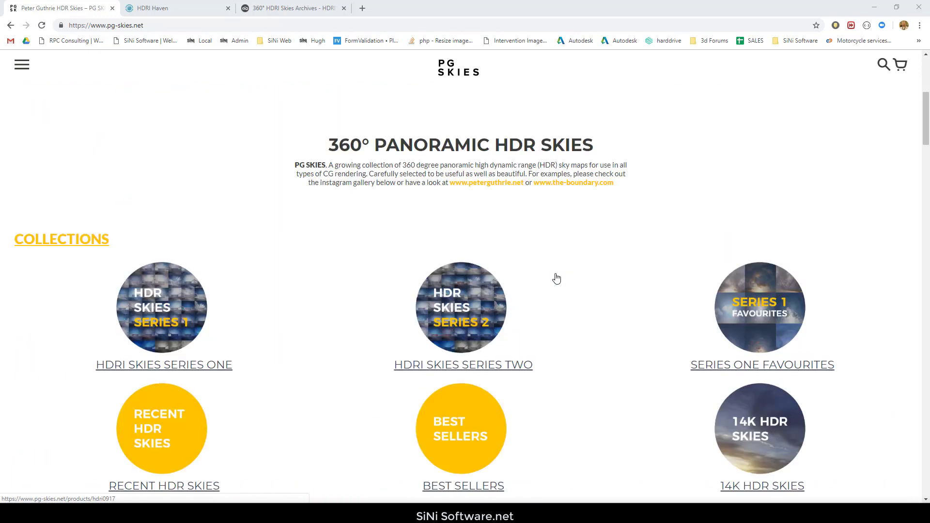
Step: Examine the HDRI Haven home page and the 360° HDRI Skies catalogue on the HDRI-Skies site
click(157, 8)
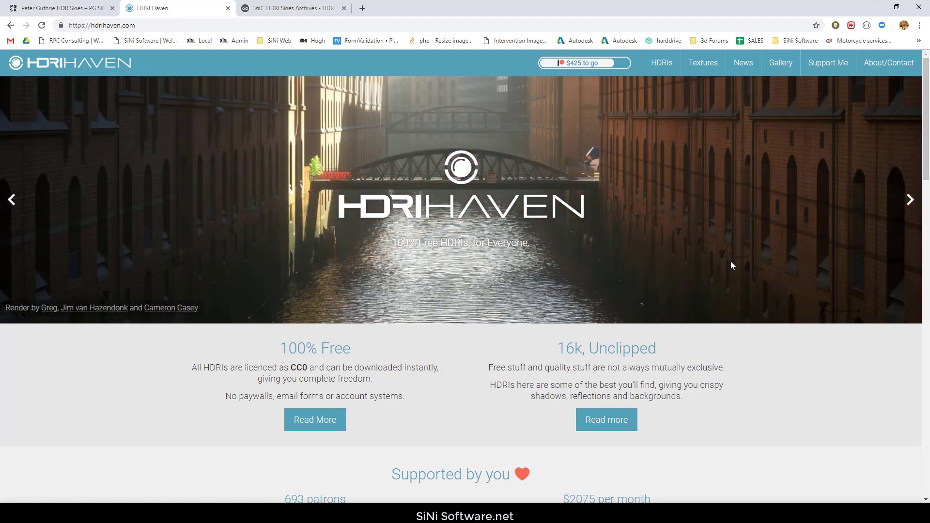
scroll(731, 262, down, 7)
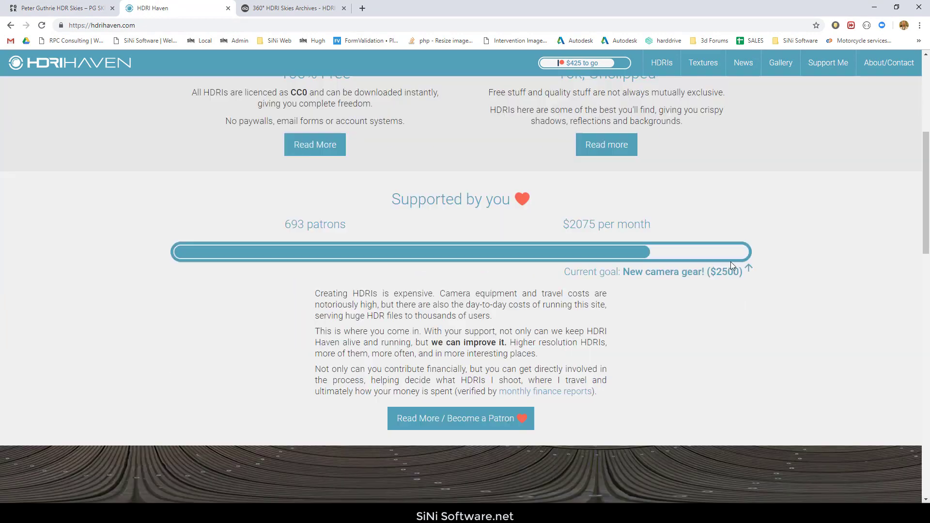
scroll(731, 266, up, 7)
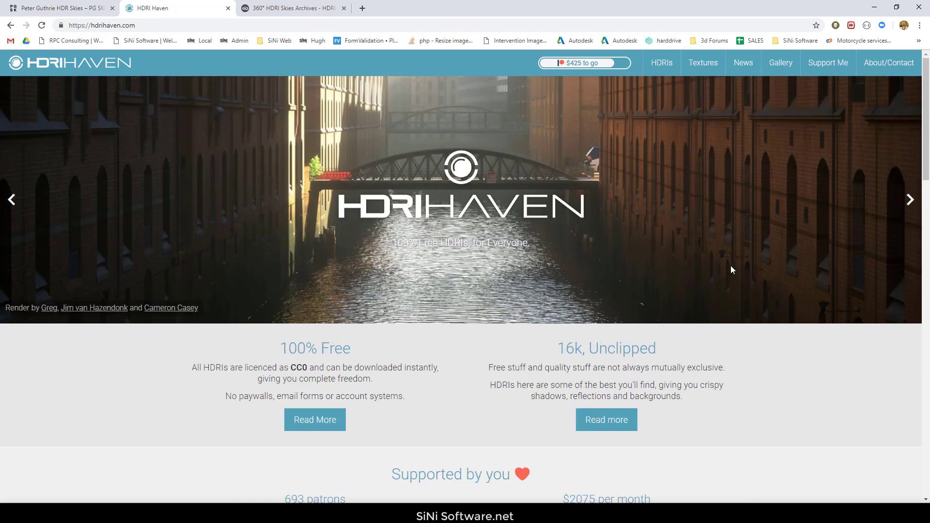
scroll(732, 268, down, 2)
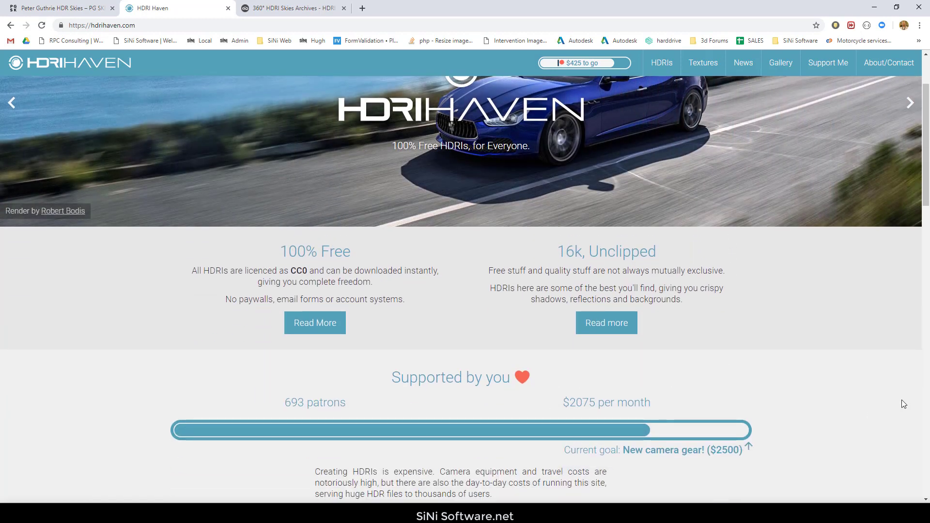
scroll(868, 290, up, 2)
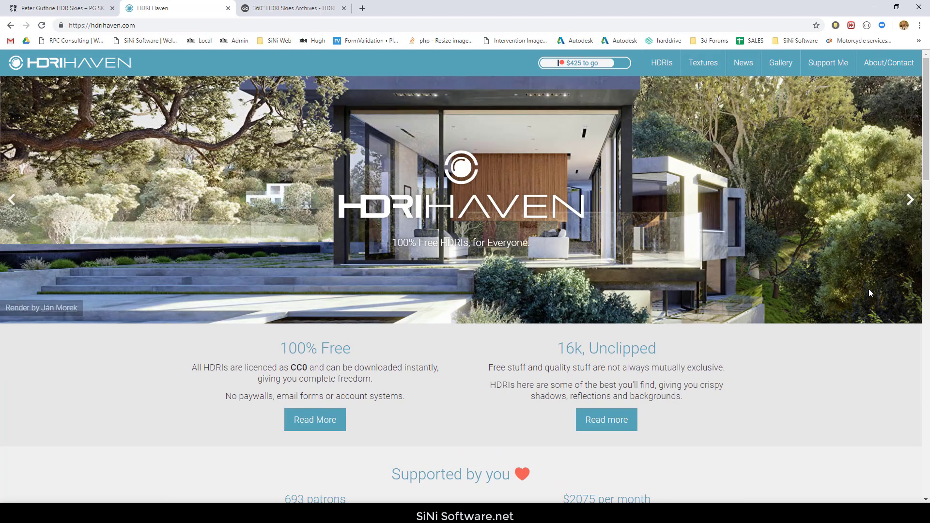
click(305, 8)
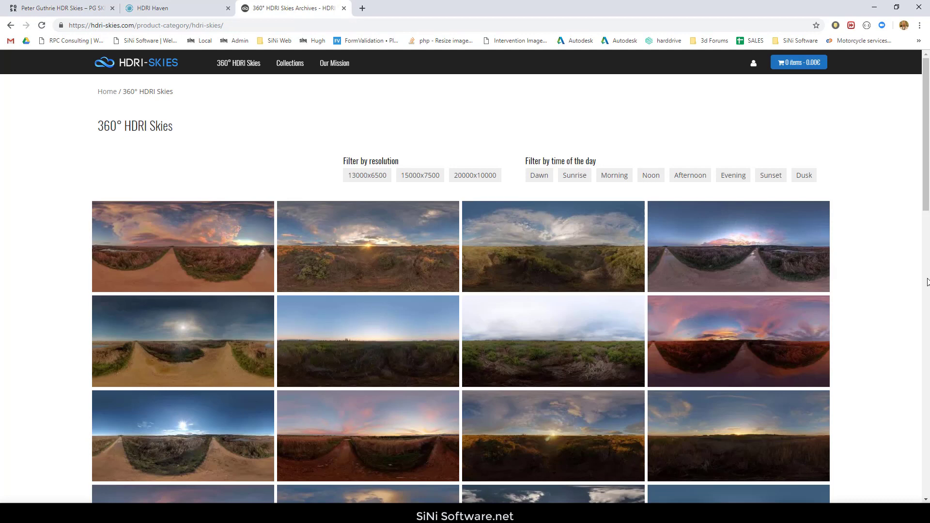
drag(923, 136, 926, 41)
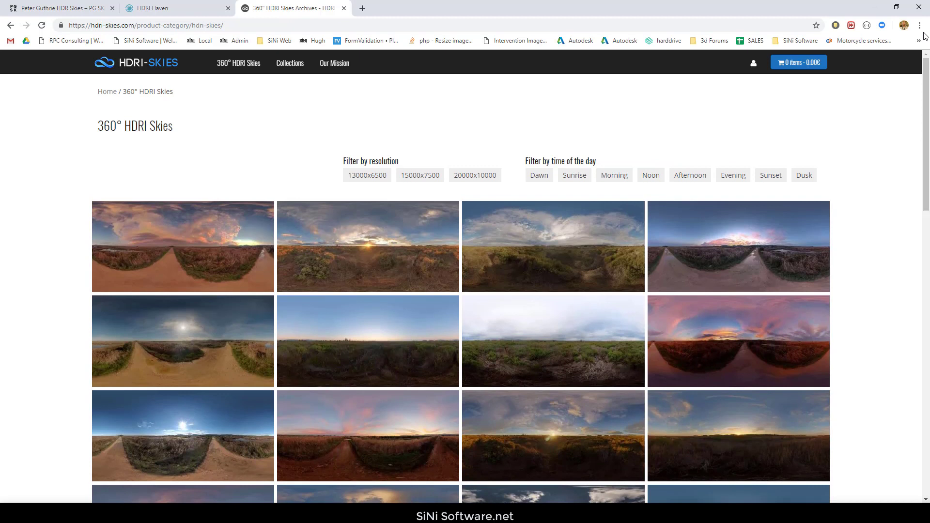